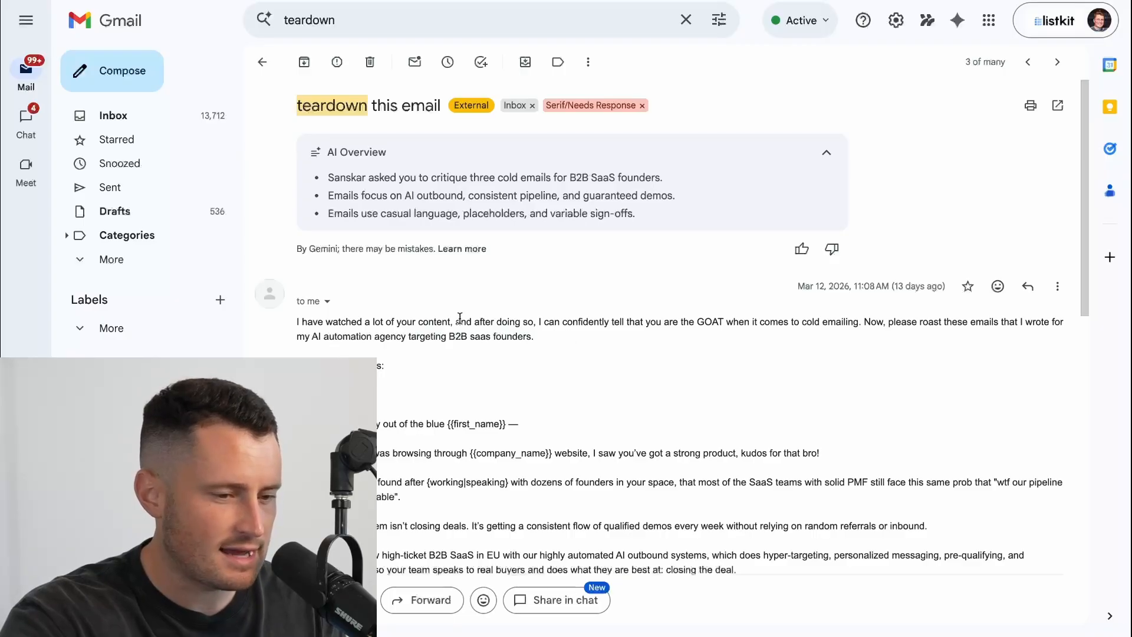
- Read the sender's roast request in the opened message and skim through the cold emails below it
left_click_drag(442, 323, 711, 323)
left_click(696, 323)
left_click_drag(603, 322, 875, 335)
left_click(875, 334)
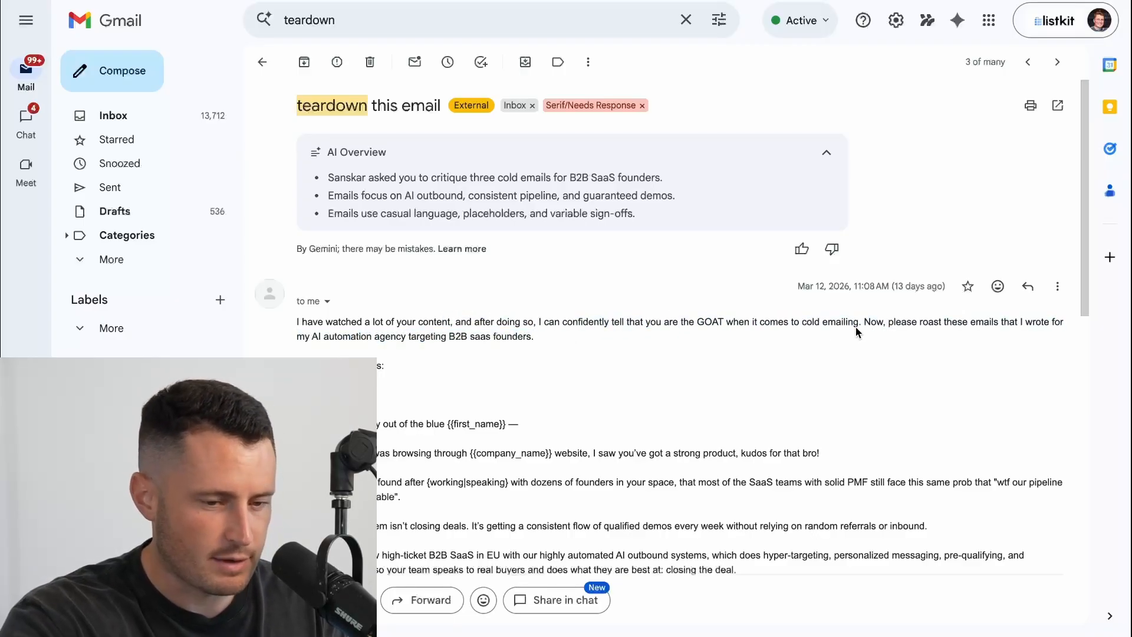
left_click_drag(860, 323, 981, 348)
left_click(980, 347)
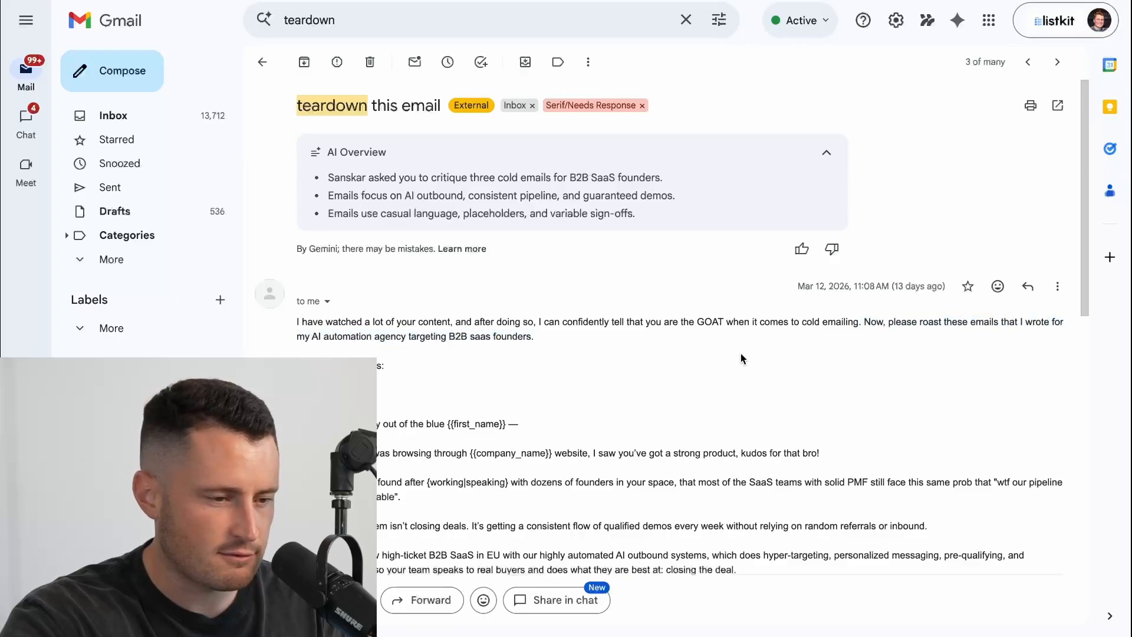
scroll(689, 385, "down", 8)
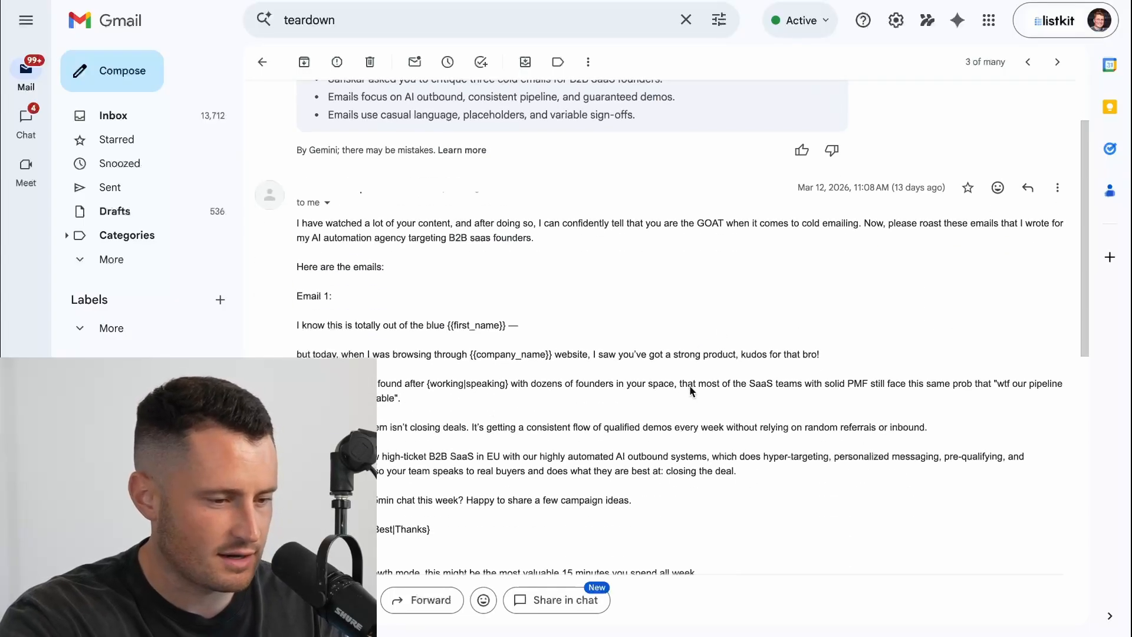
scroll(533, 475, "down", 4)
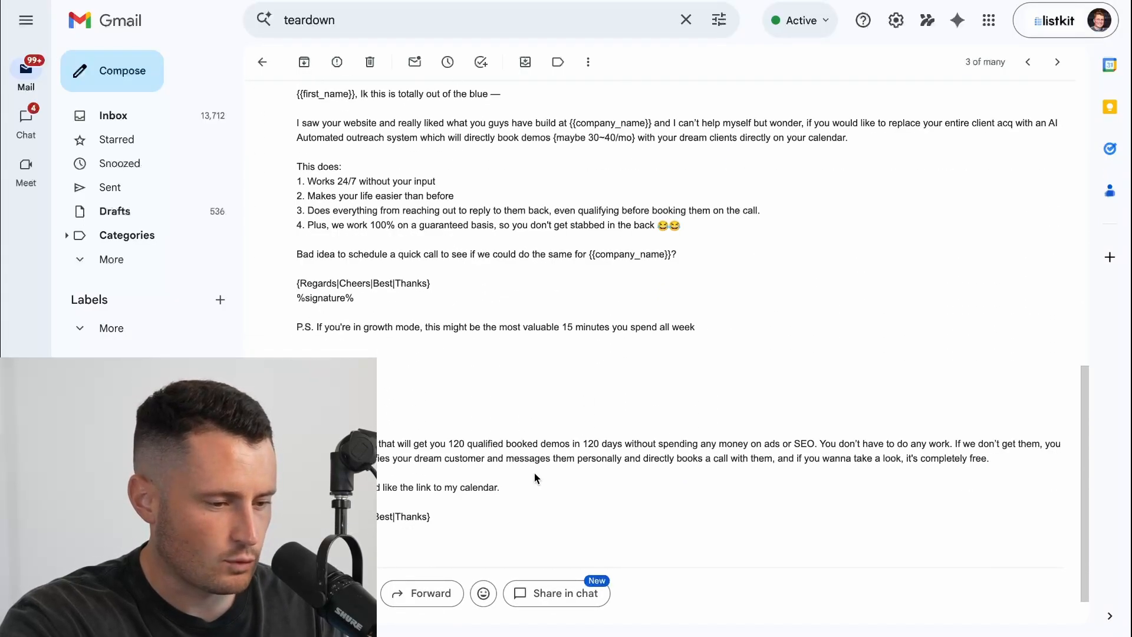
- Copy the three cold emails from the message and paste them into the Cold Email Teardown document in Google Docs
left_click_drag(437, 475, 298, 423)
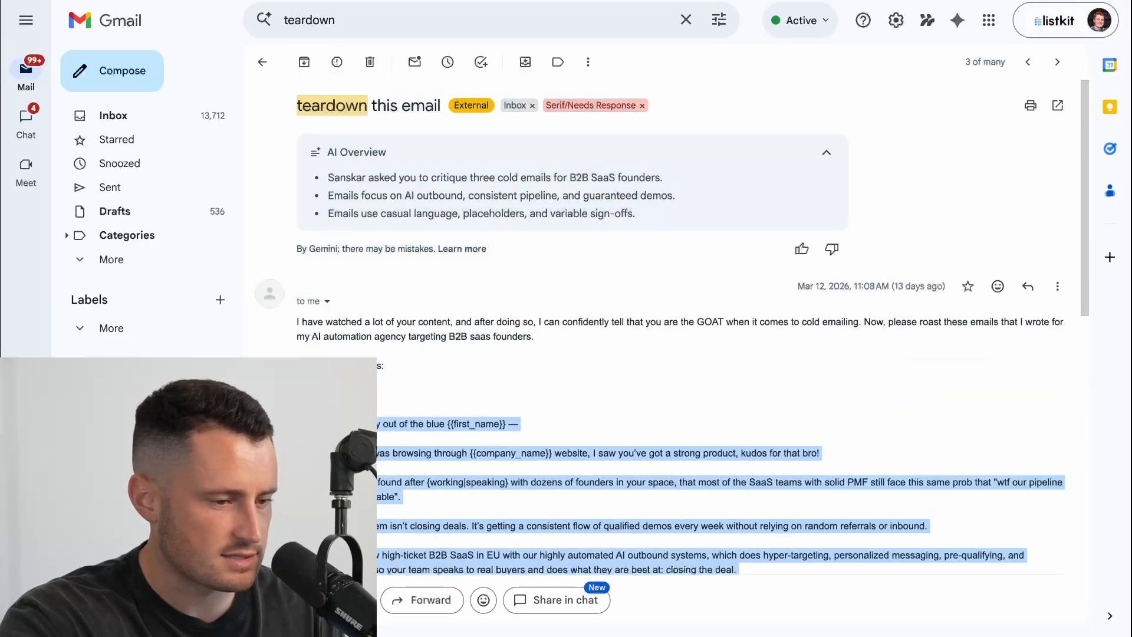
left_click(901, 2)
key("ctrl+v")
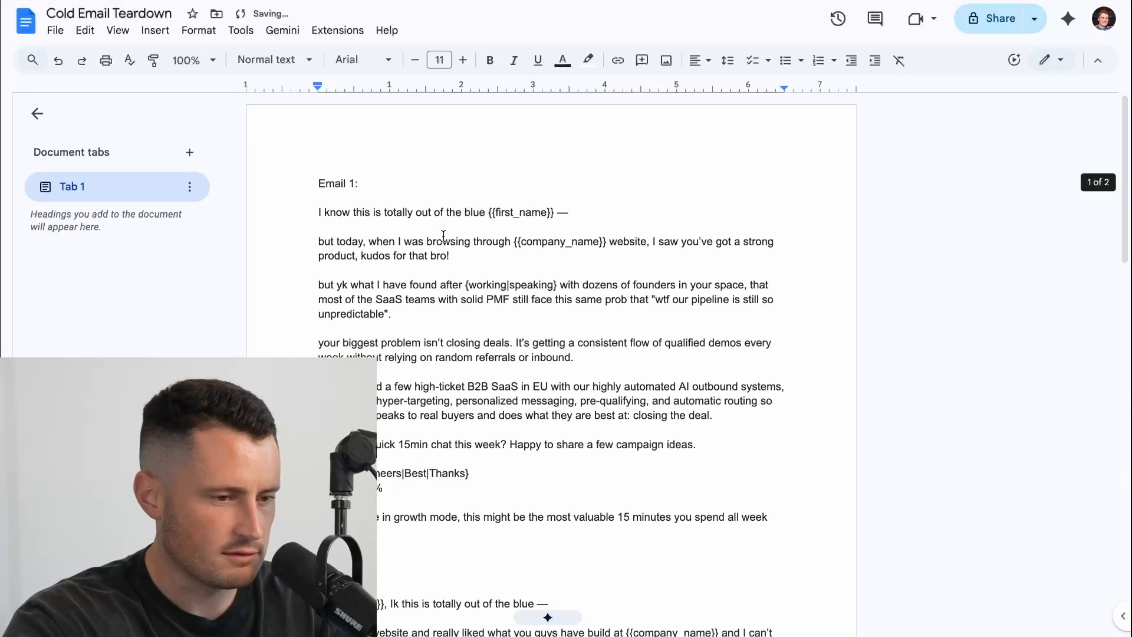
- Make Email 1's first four paragraphs bold and italic, from "I know this is totally out of the blue" through "referrals or inbound"
left_click(604, 214)
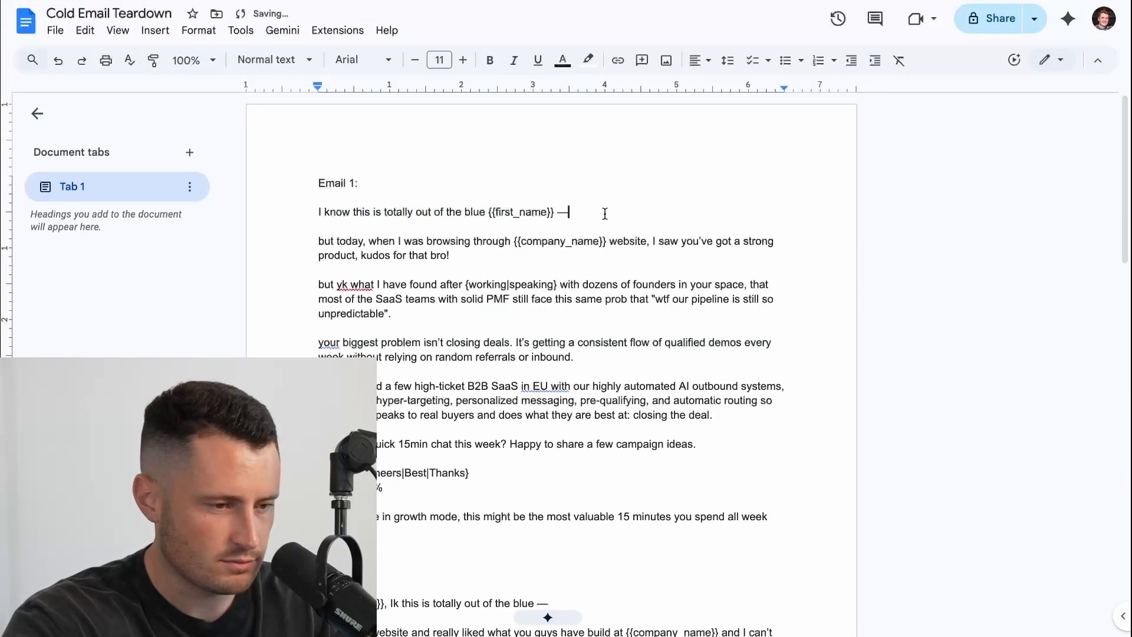
left_click_drag(318, 241, 666, 241)
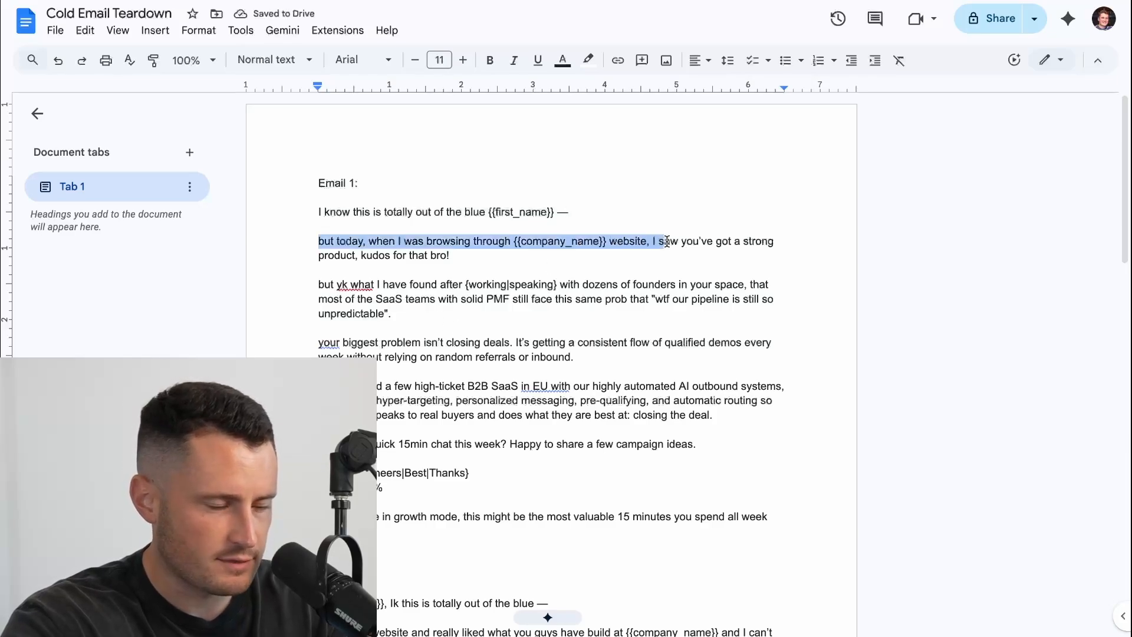
left_click(670, 242)
left_click_drag(368, 259, 479, 260)
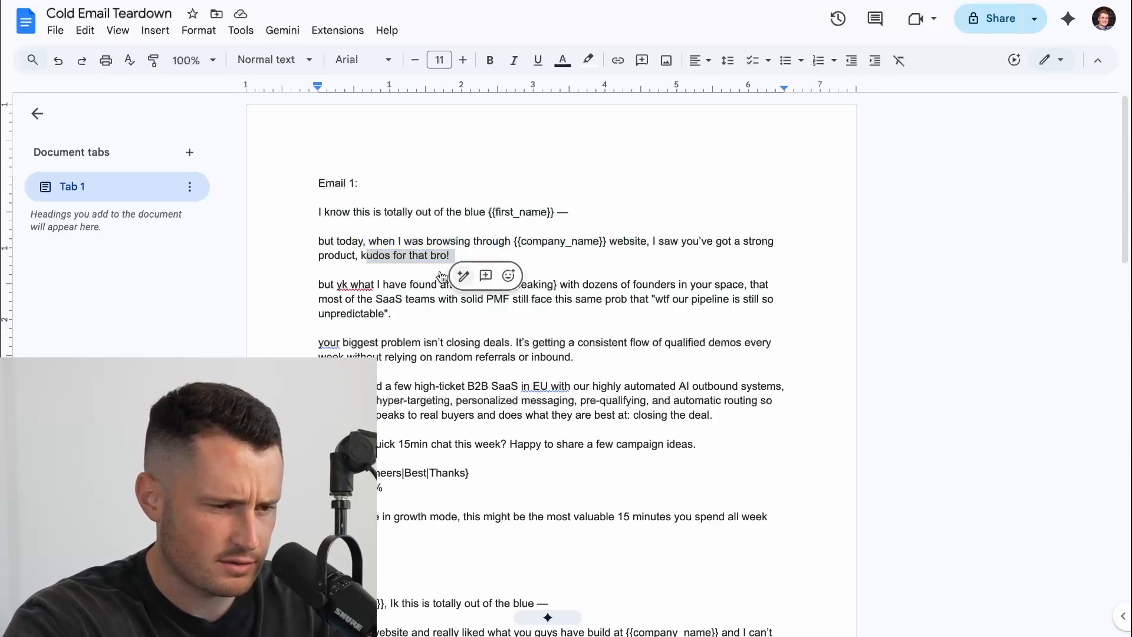
left_click_drag(322, 285, 318, 207)
left_click(601, 343)
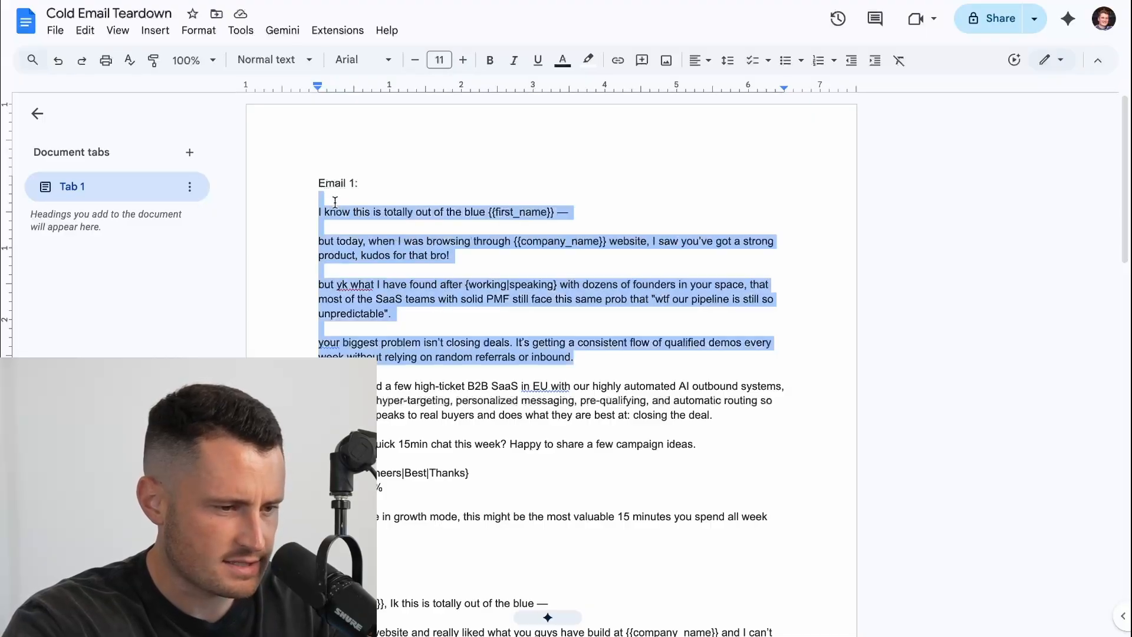
left_click(513, 60)
left_click(488, 60)
left_click(459, 211)
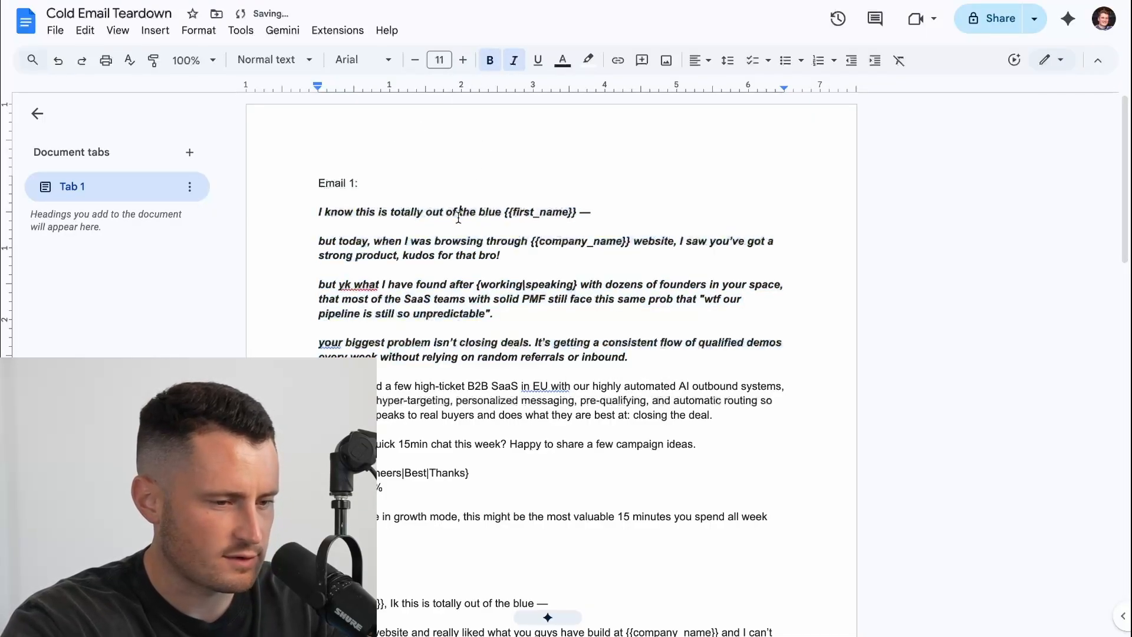
- Examine Email 1's problem paragraphs and its description of the automated AI outbound systems
scroll(487, 344, "down", 2)
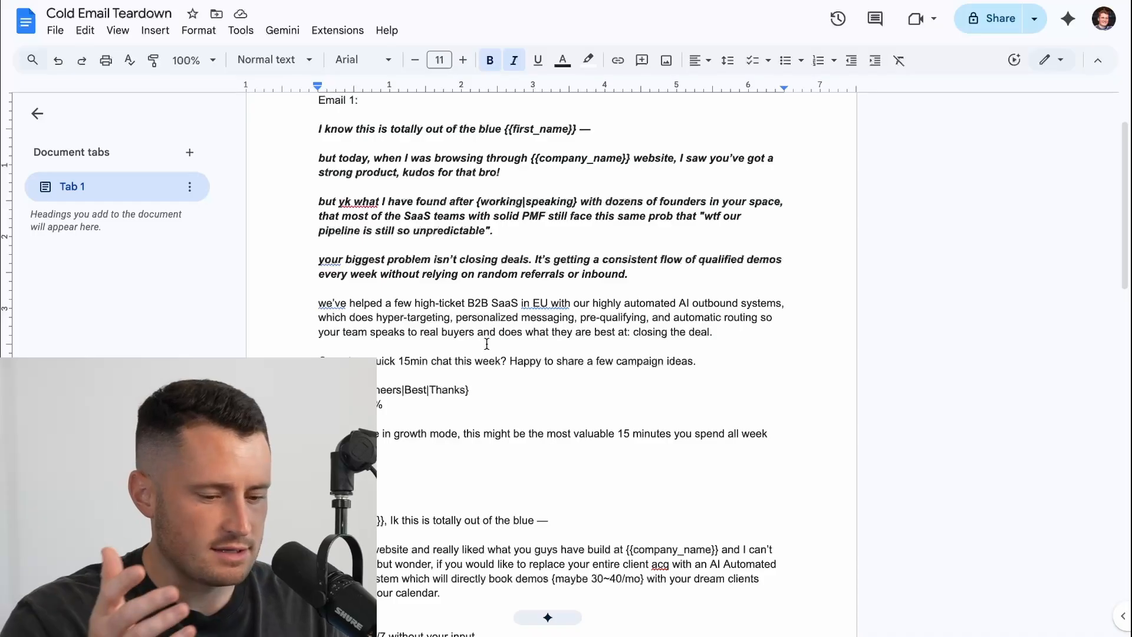
triple_click(475, 196)
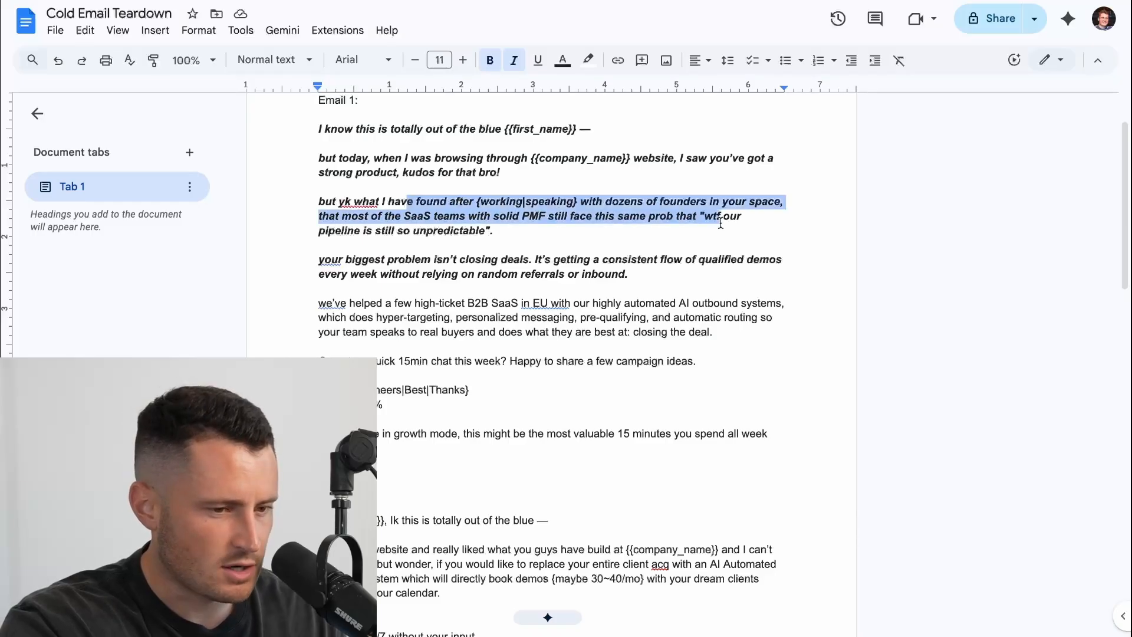
left_click(609, 225)
left_click_drag(407, 216, 629, 241)
left_click(633, 246)
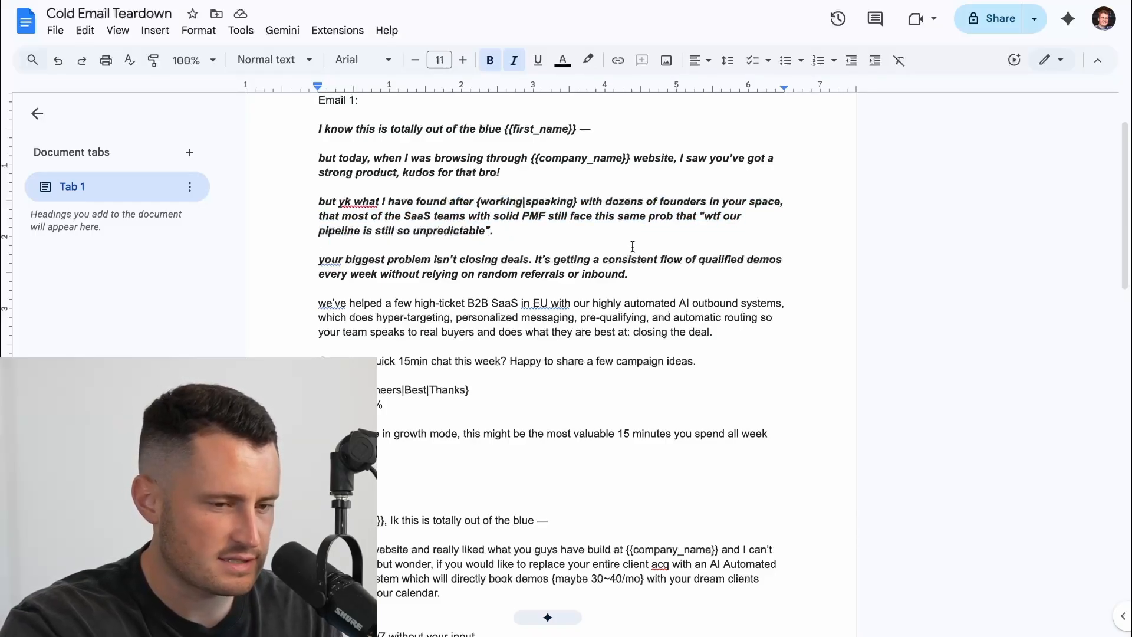
left_click_drag(308, 257, 323, 284)
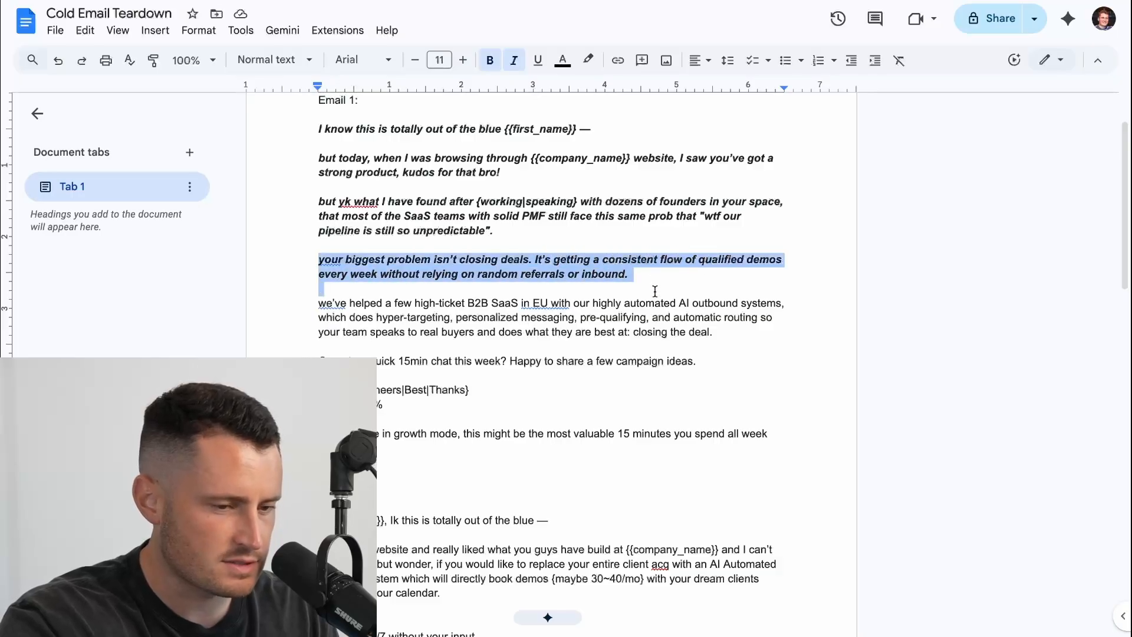
left_click(324, 287)
scroll(595, 283, "down", 2)
scroll(595, 283, "down", 1)
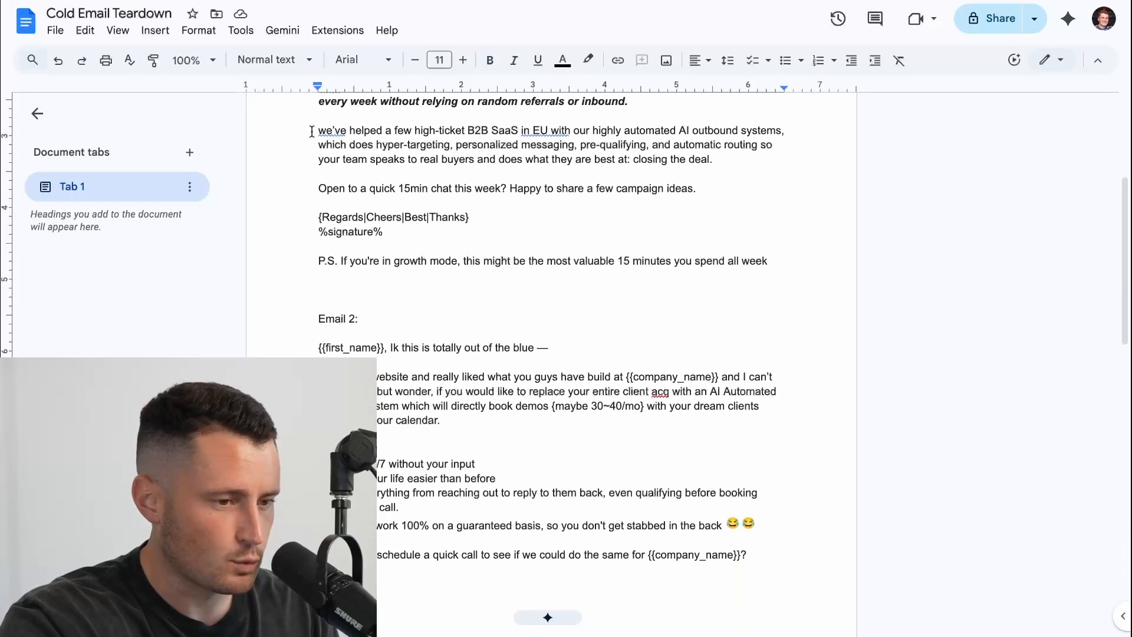
left_click_drag(316, 131, 723, 130)
left_click(624, 130)
left_click(723, 131)
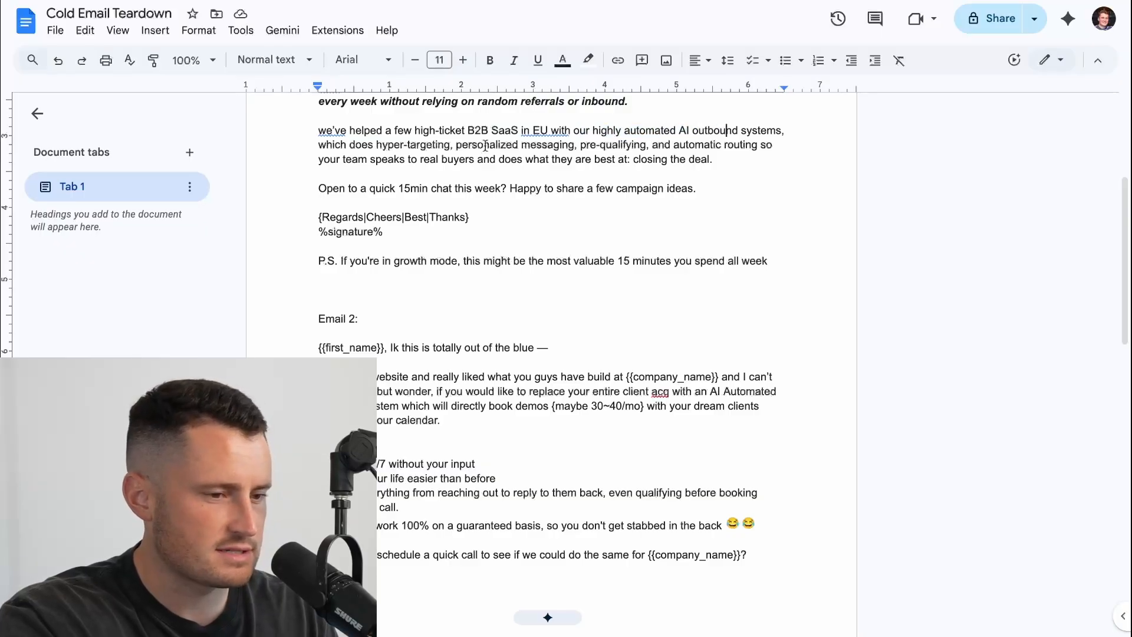
- Examine Email 2's opening line and its pitch paragraph down to "This does:"
scroll(509, 326, "down", 4)
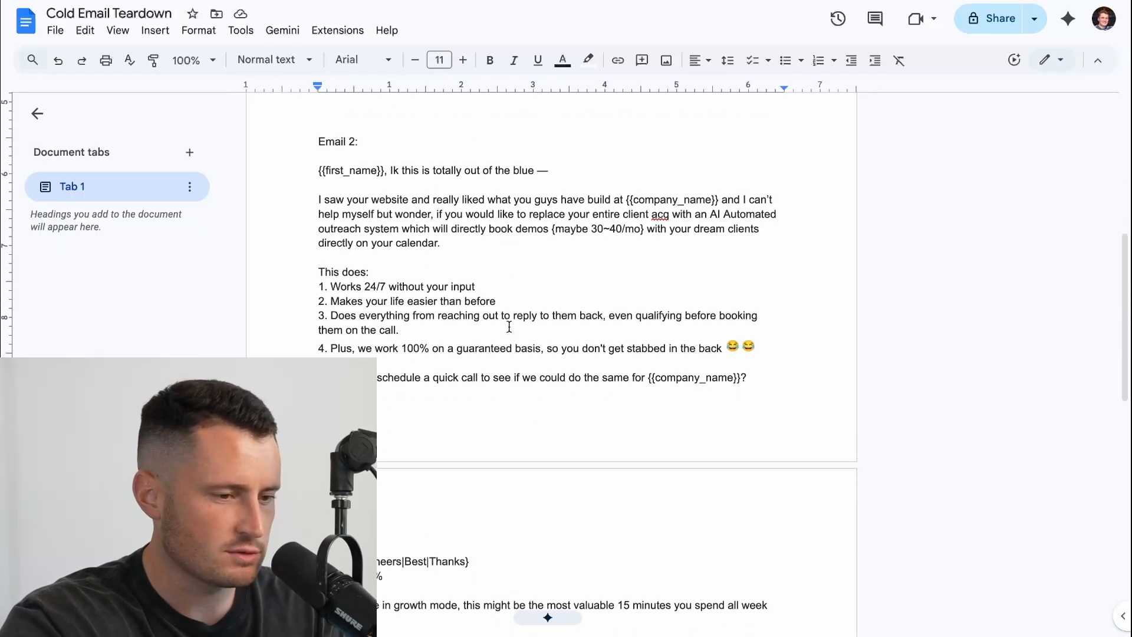
left_click_drag(318, 135, 377, 236)
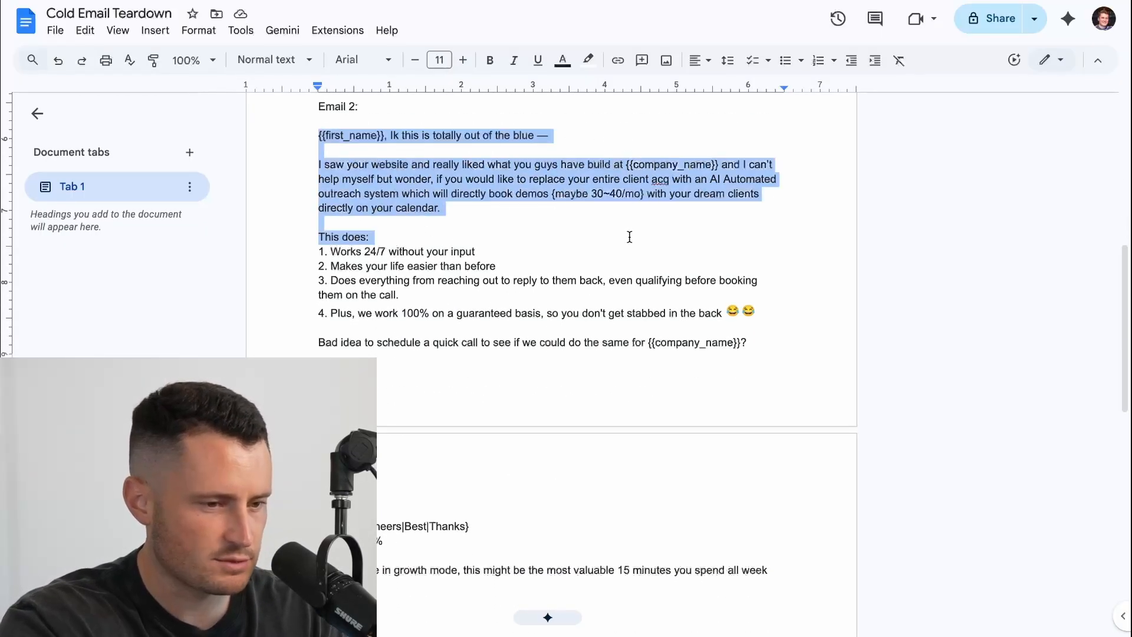
left_click(534, 213)
left_click(312, 164)
left_click_drag(312, 163, 675, 230)
left_click(674, 230)
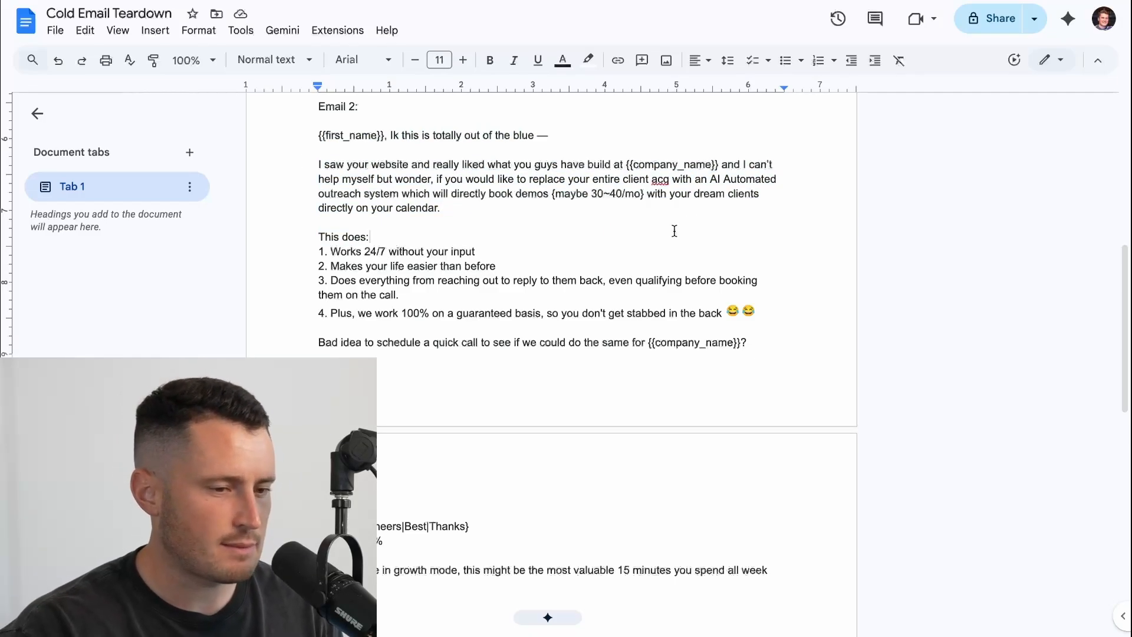
- Examine Email 3's offer of 120 booked demos in 120 days and its pay-on-results guarantee
scroll(620, 303, "down", 10)
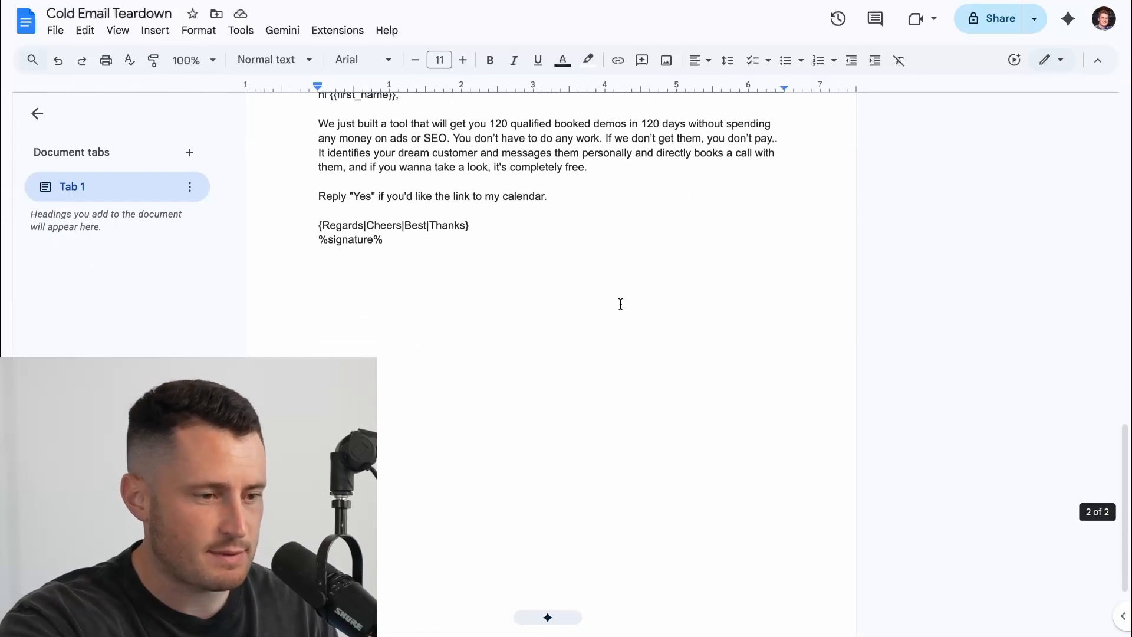
scroll(620, 304, "up", 1)
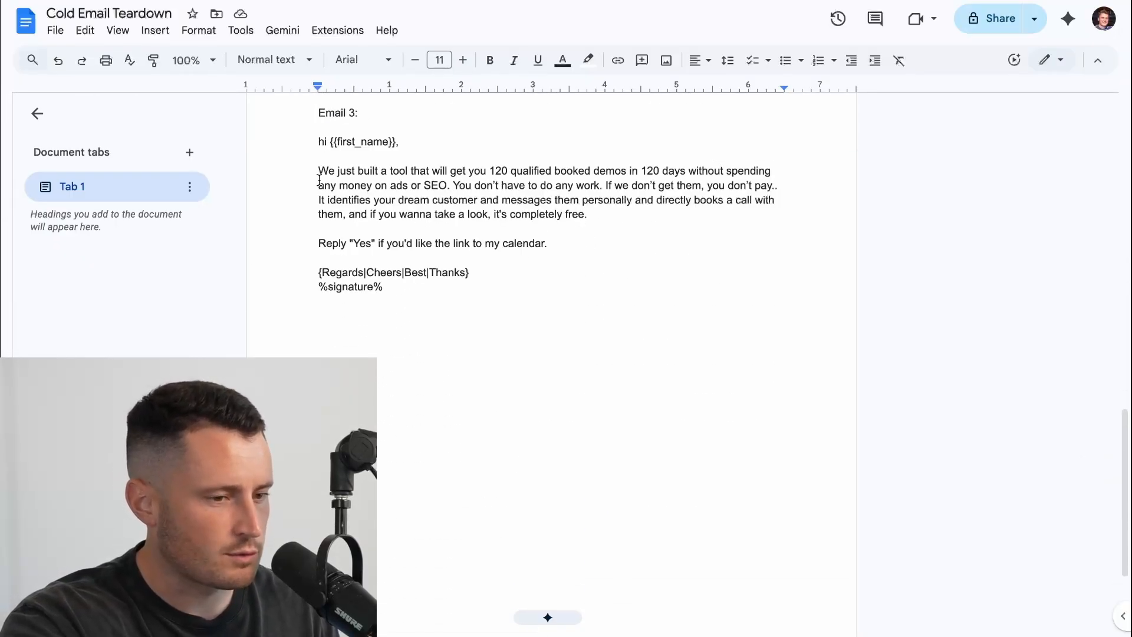
left_click_drag(305, 177, 631, 171)
left_click(632, 172)
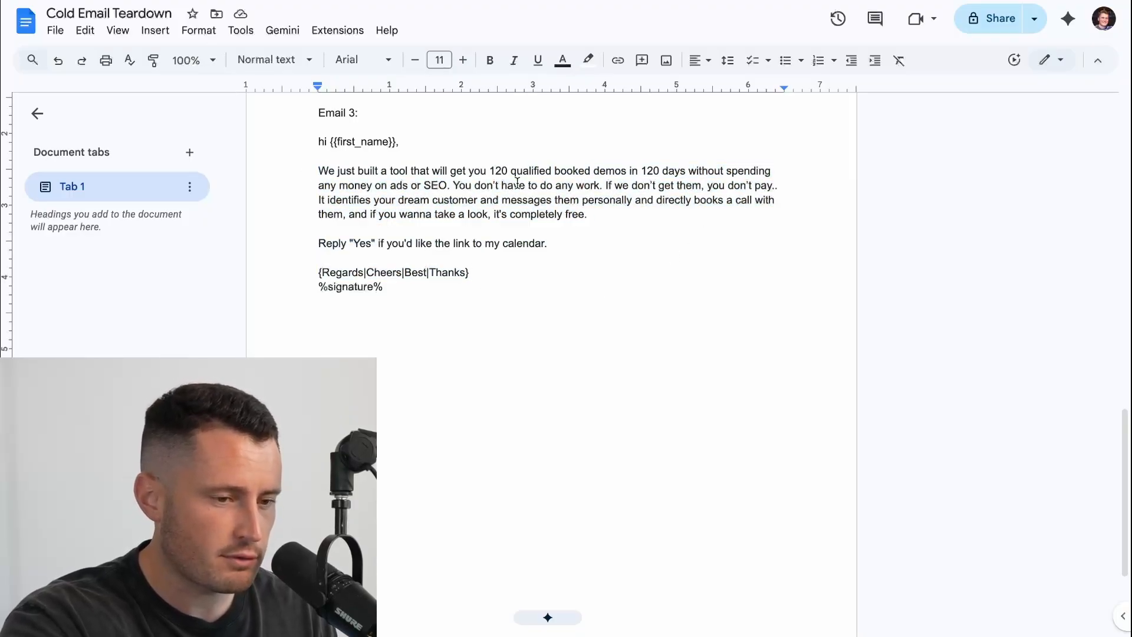
left_click_drag(319, 171, 827, 169)
left_click(827, 169)
left_click_drag(441, 182, 804, 175)
left_click(636, 188)
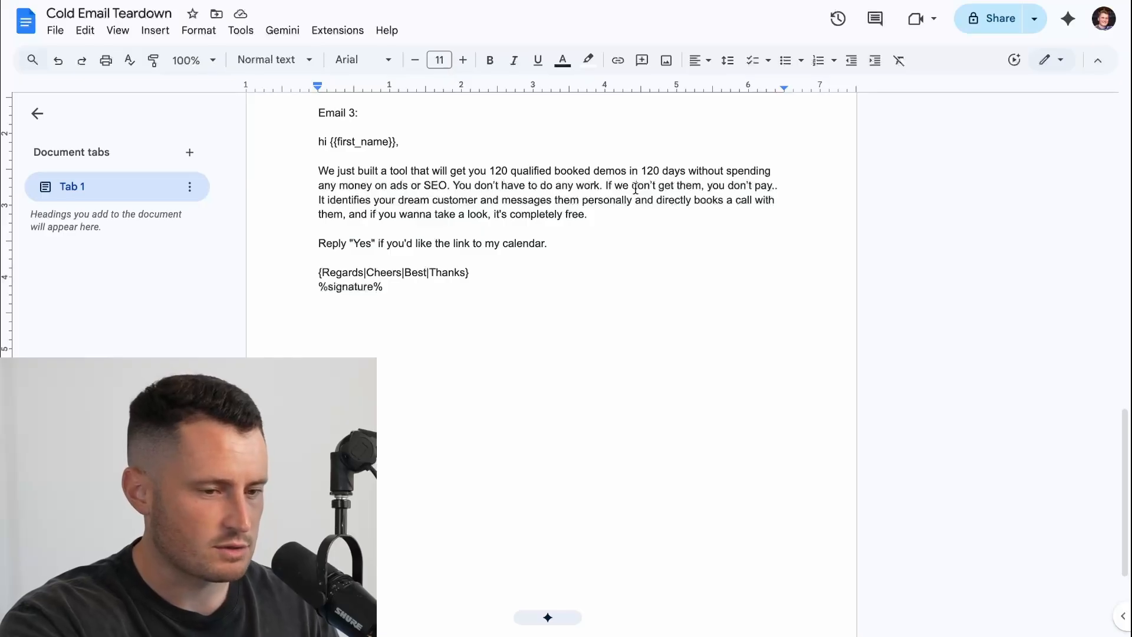
- Add a Heading 1 reading "Email 1" below the last pasted email's signature
scroll(543, 265, "down", 5)
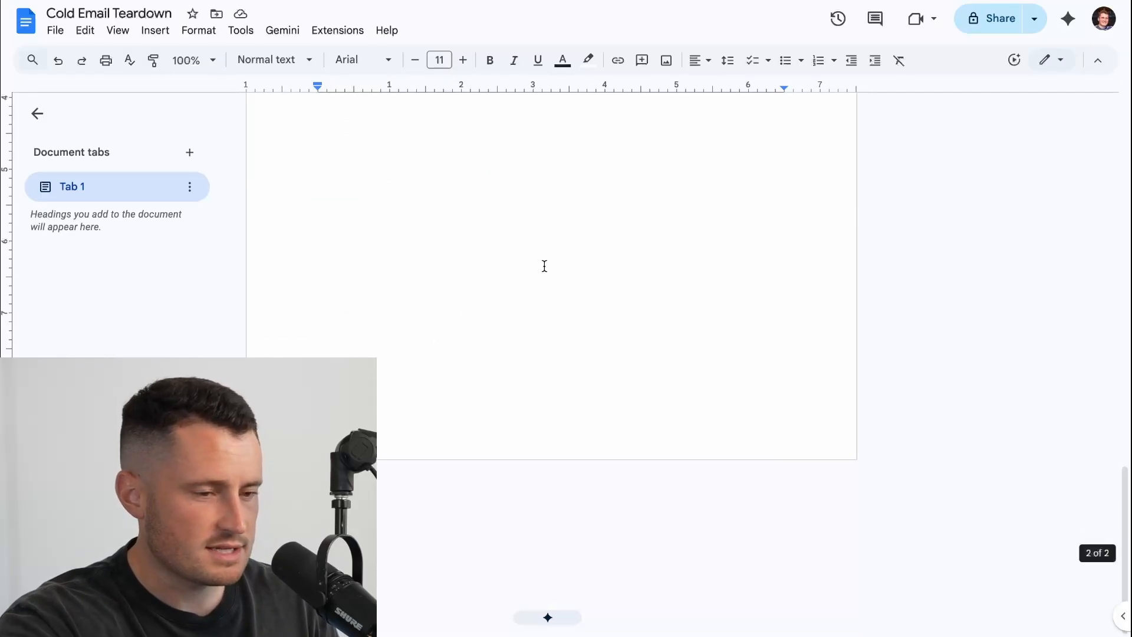
scroll(542, 265, "up", 4)
left_click(422, 240)
key("Return")
left_click(273, 59)
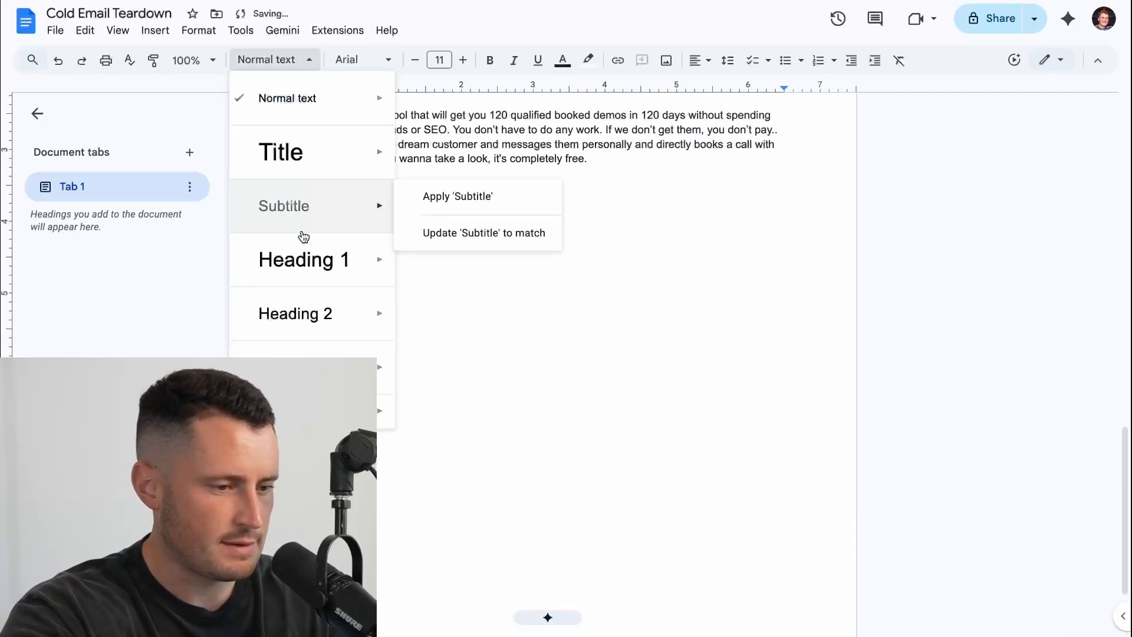
left_click(296, 257)
type("Email 1")
key("Return")
- Write the subject line "SL: {{company_name}} x AI Agency - intro" under the new Email 1 heading
scroll(298, 300, "down", 3)
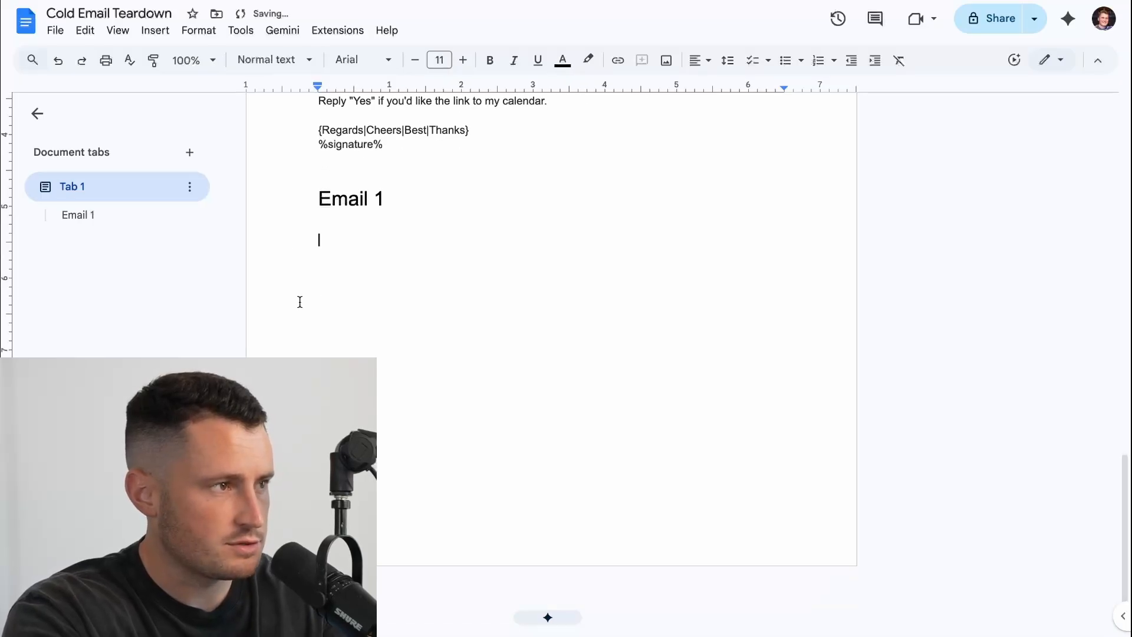
type("SL: {{company_name}} x AI Agency")
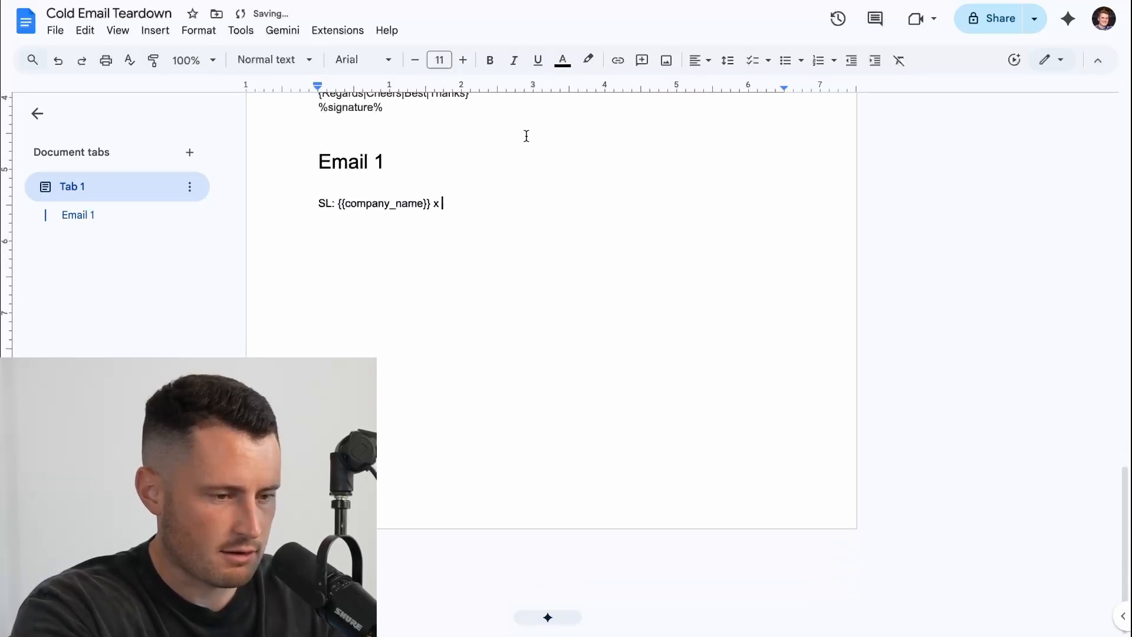
key("BackSpace")
key("BackSpace")
key("BackSpace")
key("BackSpace")
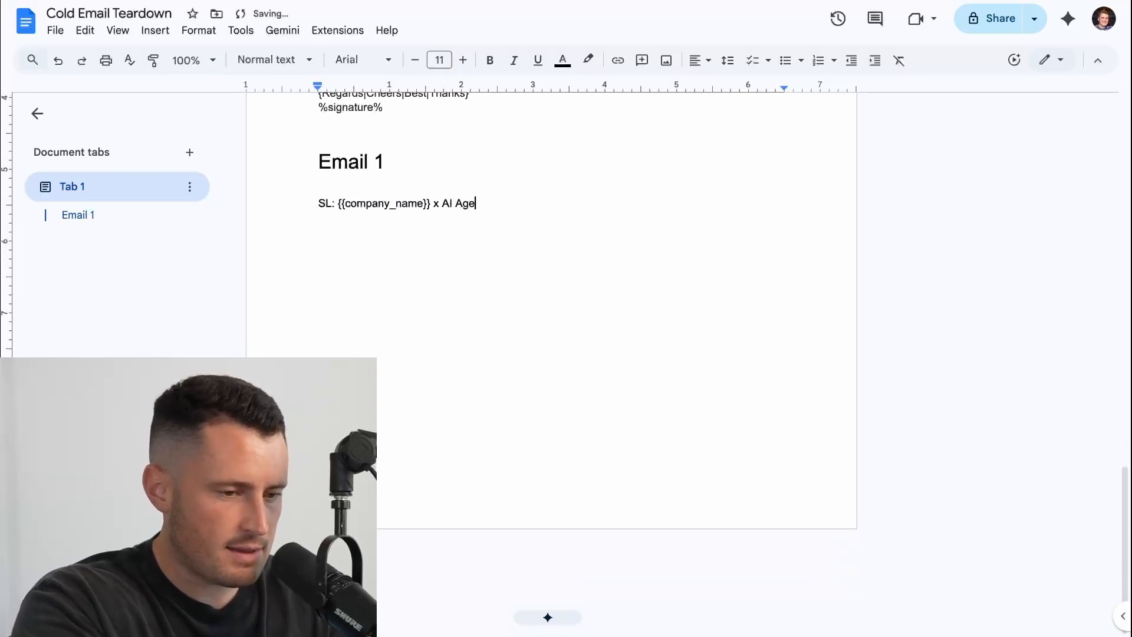
type("ncy - intro")
key("Return")
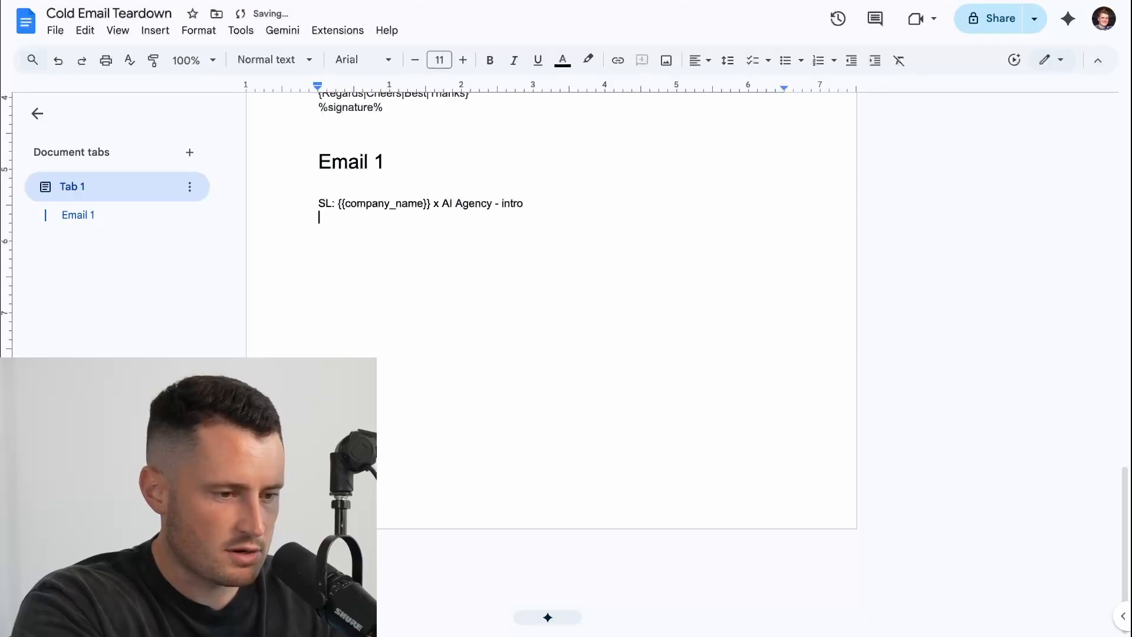
- Add the greeting "Hey {{first_name}}," below the subject line, leaving a blank line before and after it
key("Return")
type("Hey {{first_name}},")
key("Return")
key("Return")
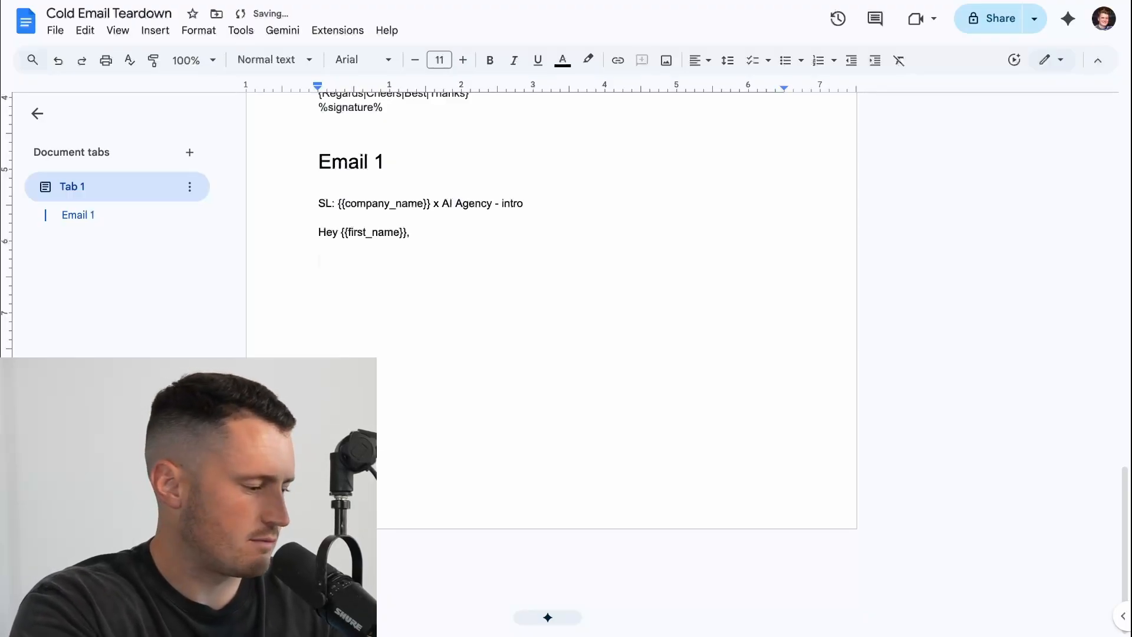
- Write the opening offer "We can book you 120 demos in 120 days, guaranteed or you don't pay" below the greeting
type("We can book you 120 demos")
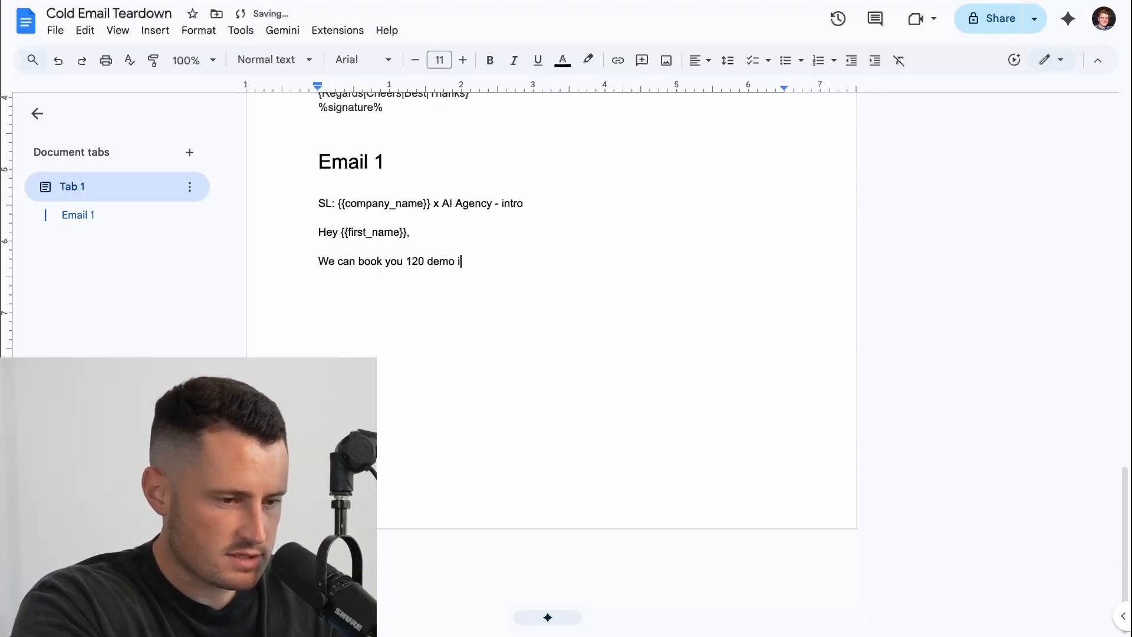
type(" in 120 days ,")
key("BackSpace")
key("BackSpace")
type(", guaranteed or you don")
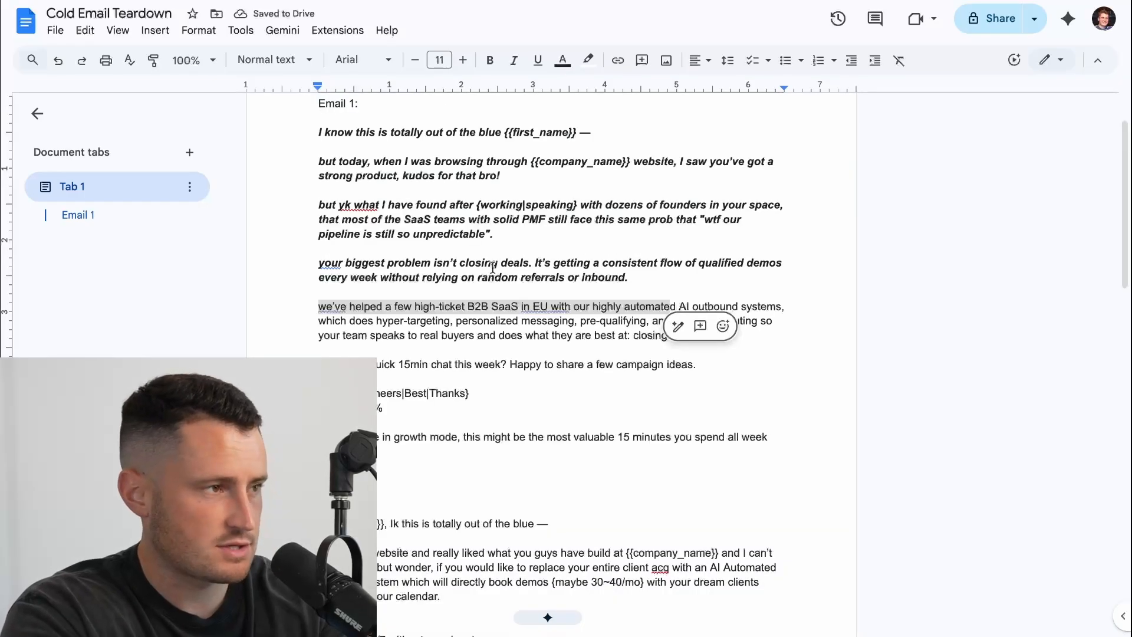
- Review the original Email 1's paragraph describing hyper-targeting, personalized messaging, pre-qualifying and automatic routing
left_click(508, 234)
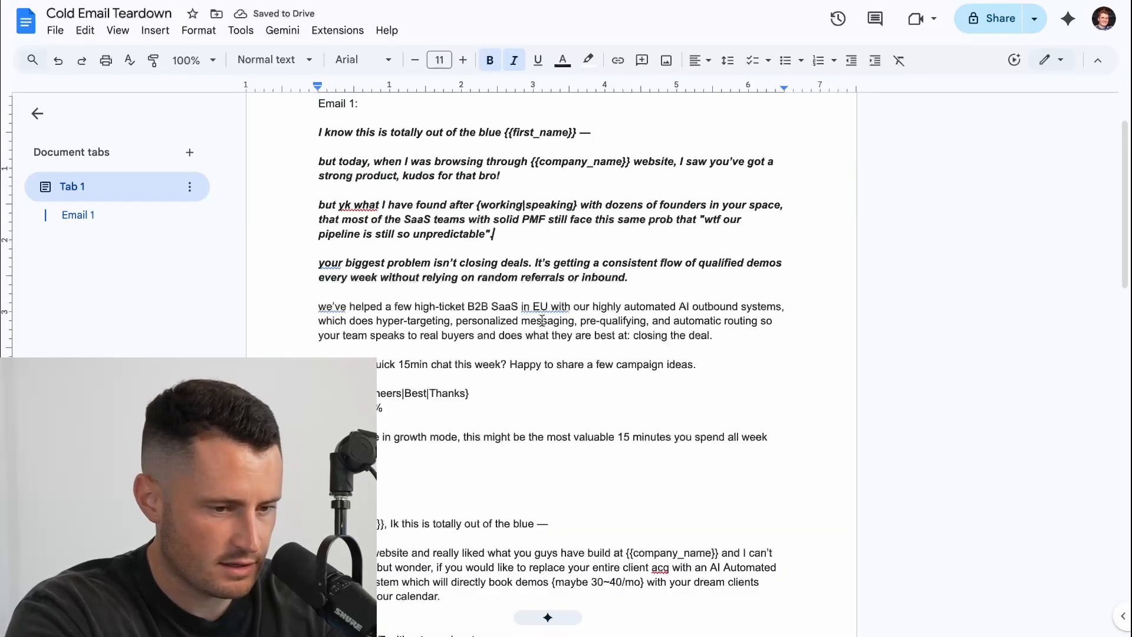
left_click(478, 323)
left_click_drag(480, 323, 790, 313)
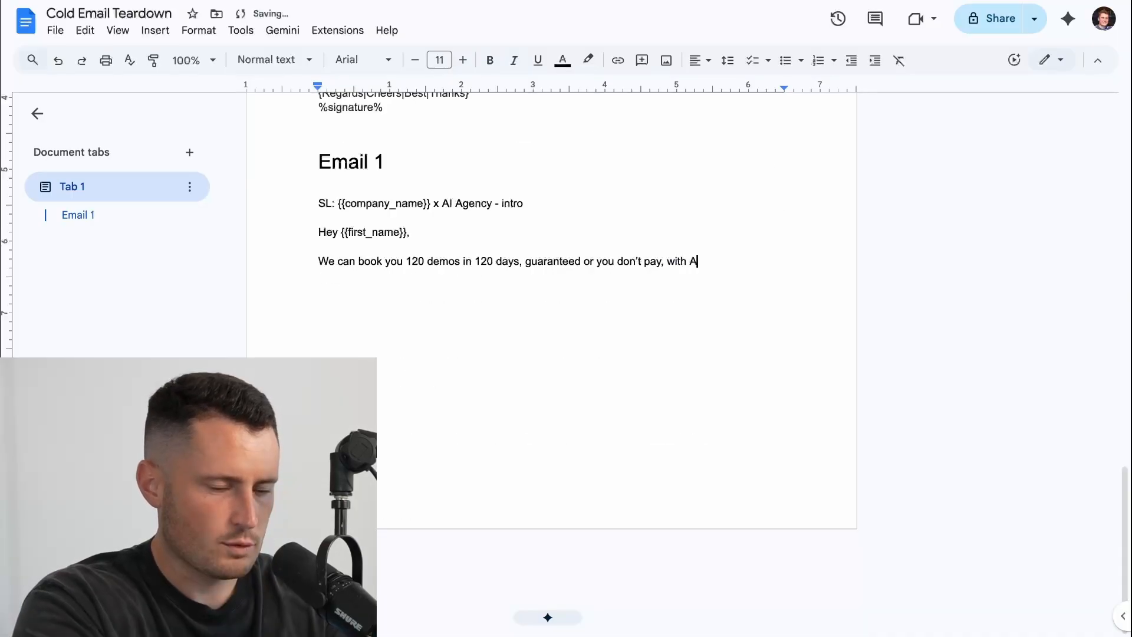
- Finish the offer sentence with "with an AI that finds your ideal customers, writes a personalized email message for them, and messages them personally."
key("BackSpace")
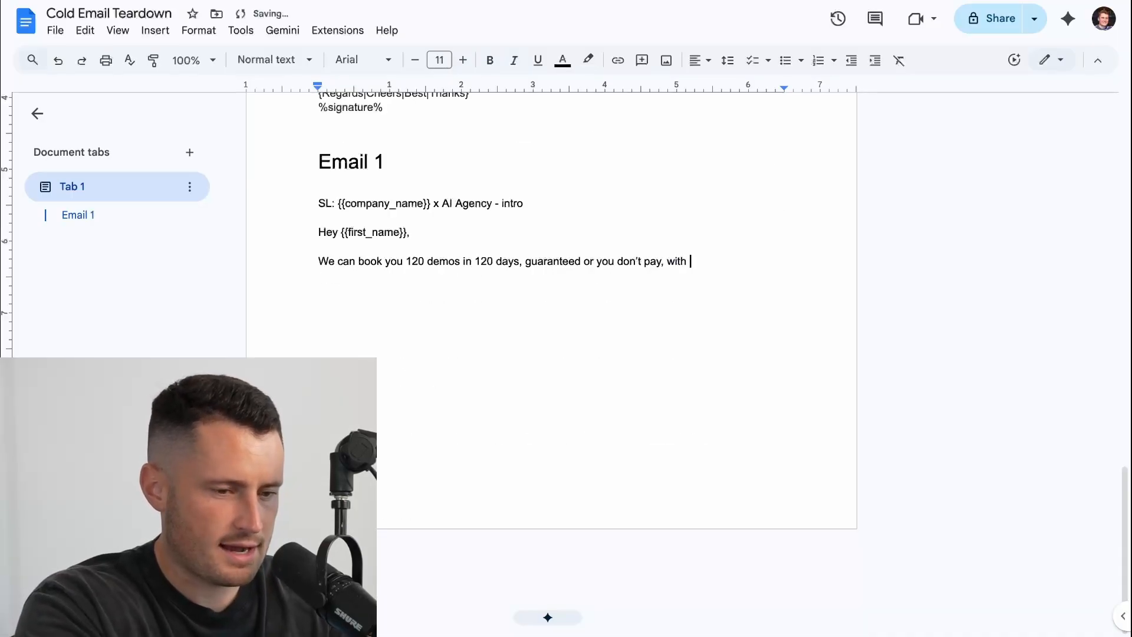
type("an AI that finds your ideal")
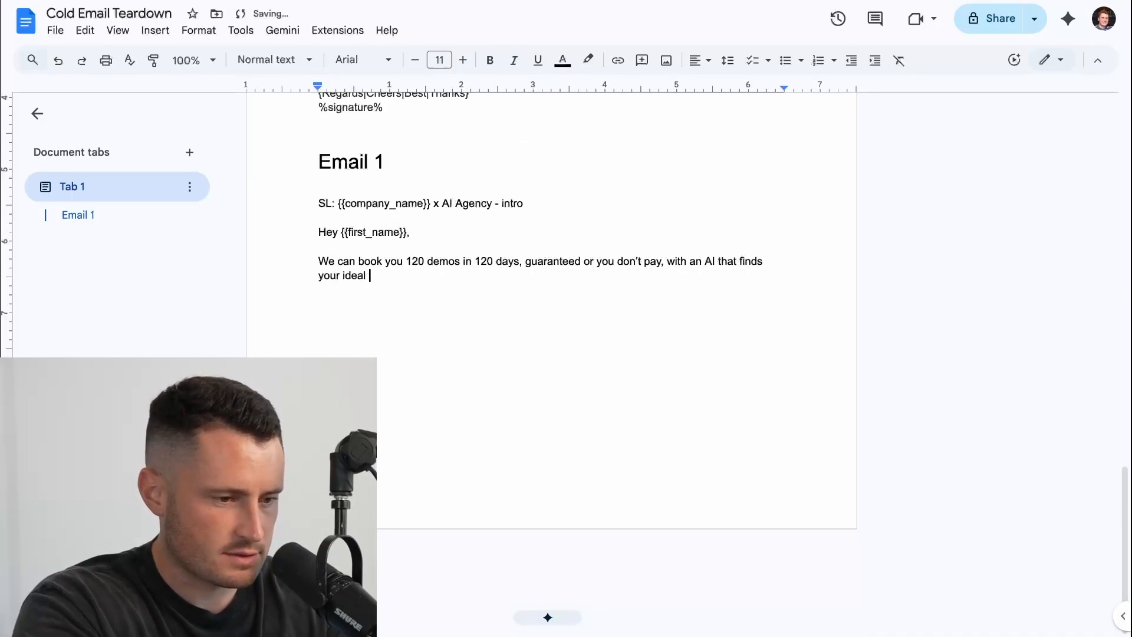
type(" customers, writes a personalize")
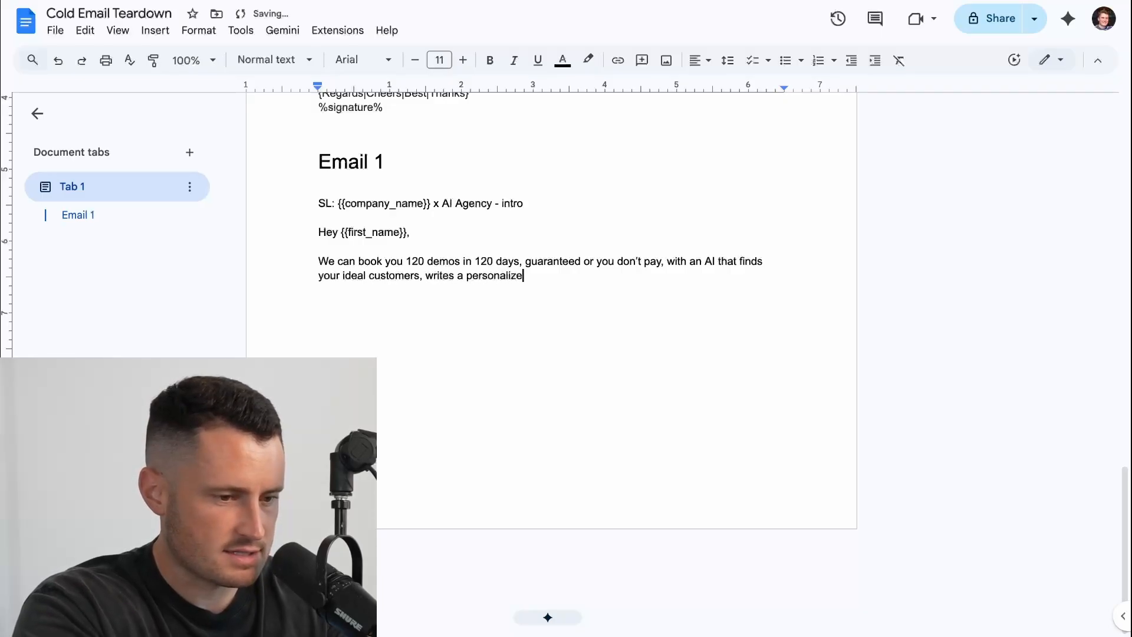
type("d email message for them")
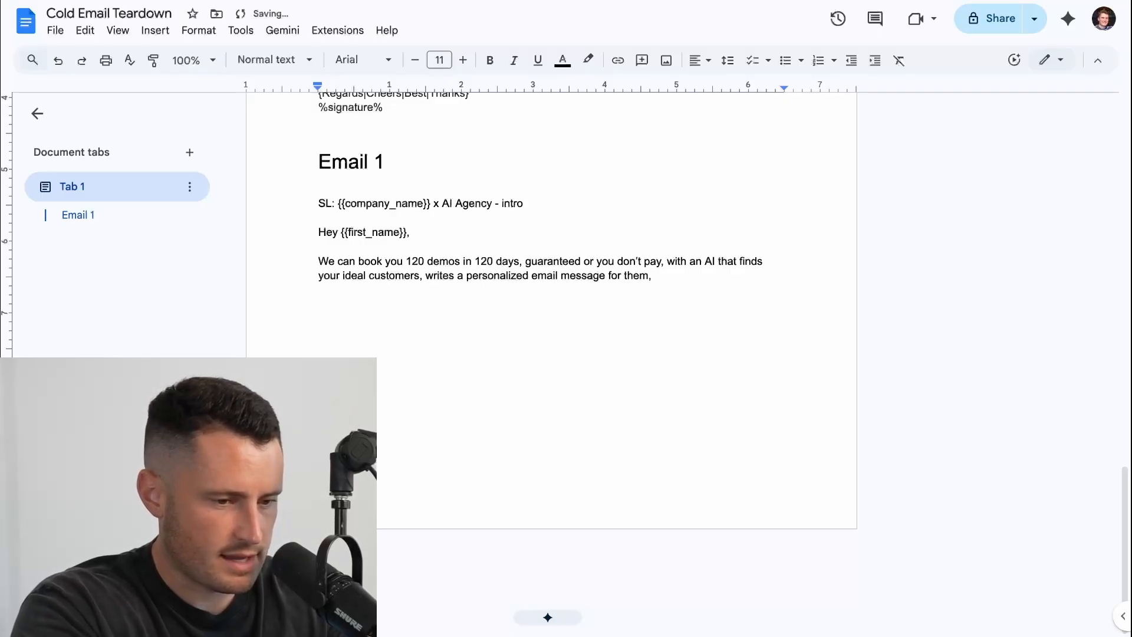
type(",")
type("and messages th")
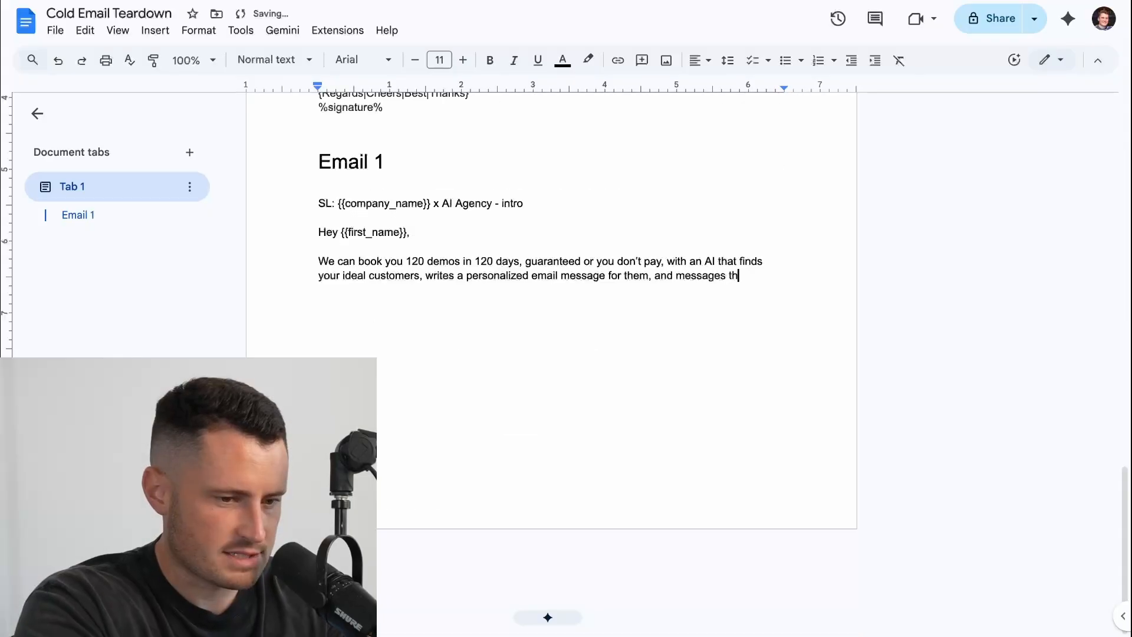
type("em personally.")
- Add the closing line "I recorded a video of what this AI looks like in action, mind if I share it here?" after a blank line
key("Return")
key("Return")
type("I recorded a video of ht")
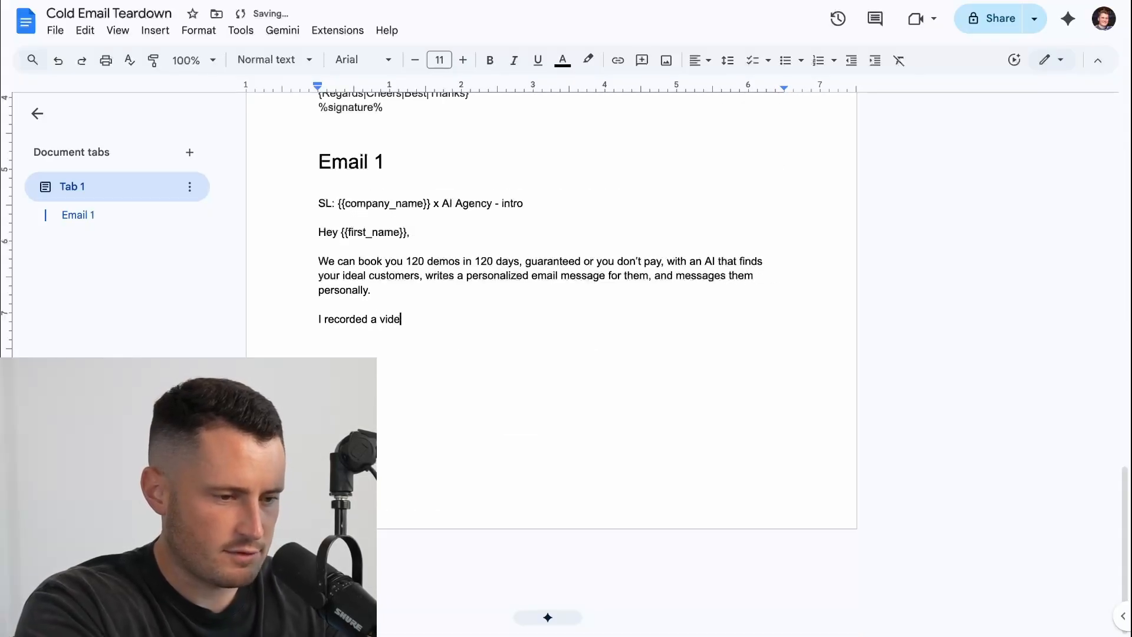
key("BackSpace")
key("BackSpace")
type("what this AI loo")
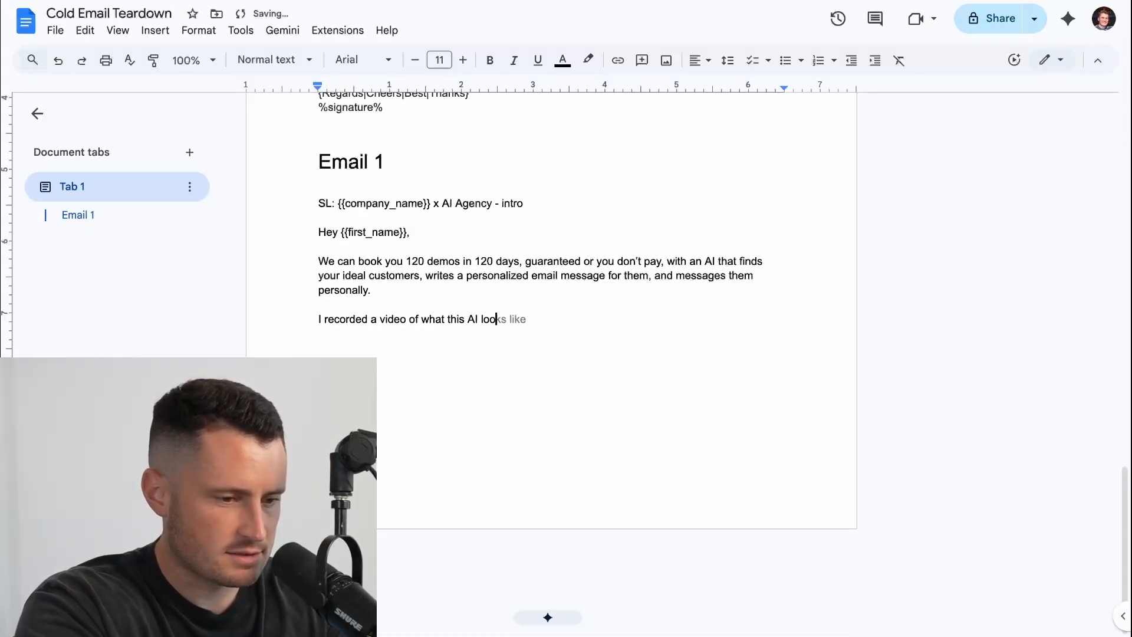
type("ks like in action, mind if I s")
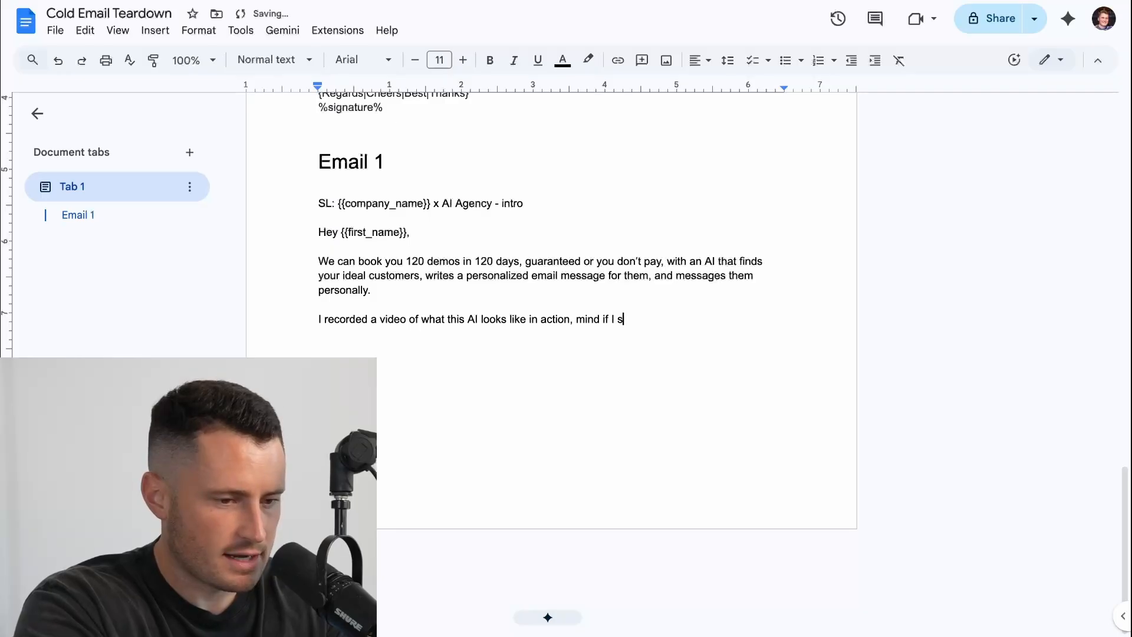
type("hare it here?")
- Compare the new Email 1 body with the original's website compliment, SaaS pipeline problem, qualified demos and hyper-targeting paragraphs
left_click(277, 264, "shift")
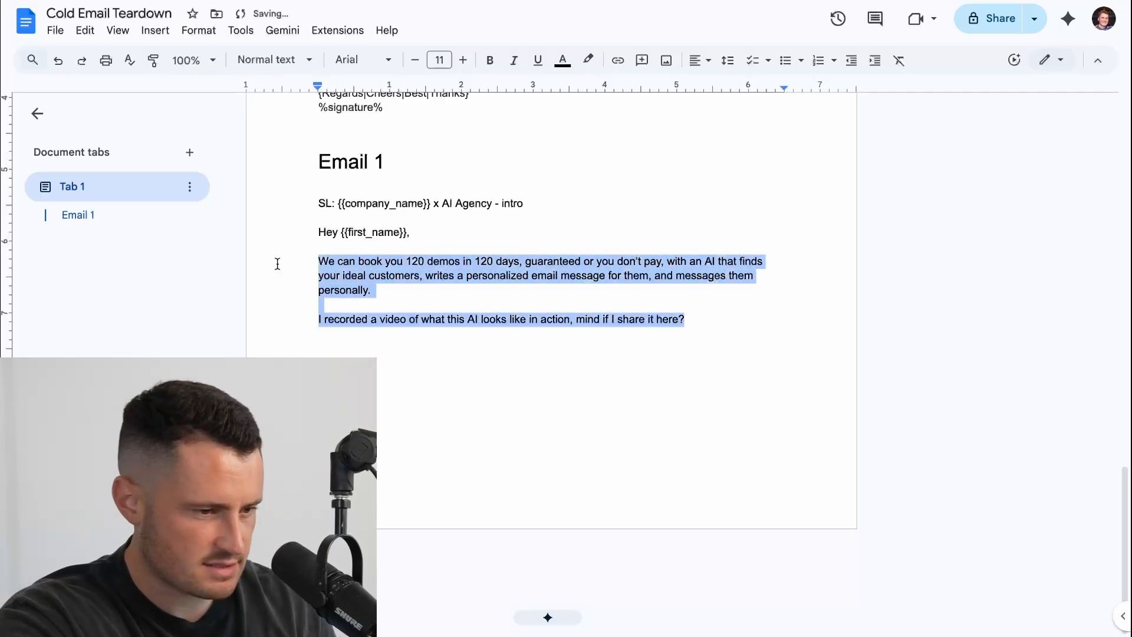
left_click(379, 260)
scroll(442, 253, "up", 20)
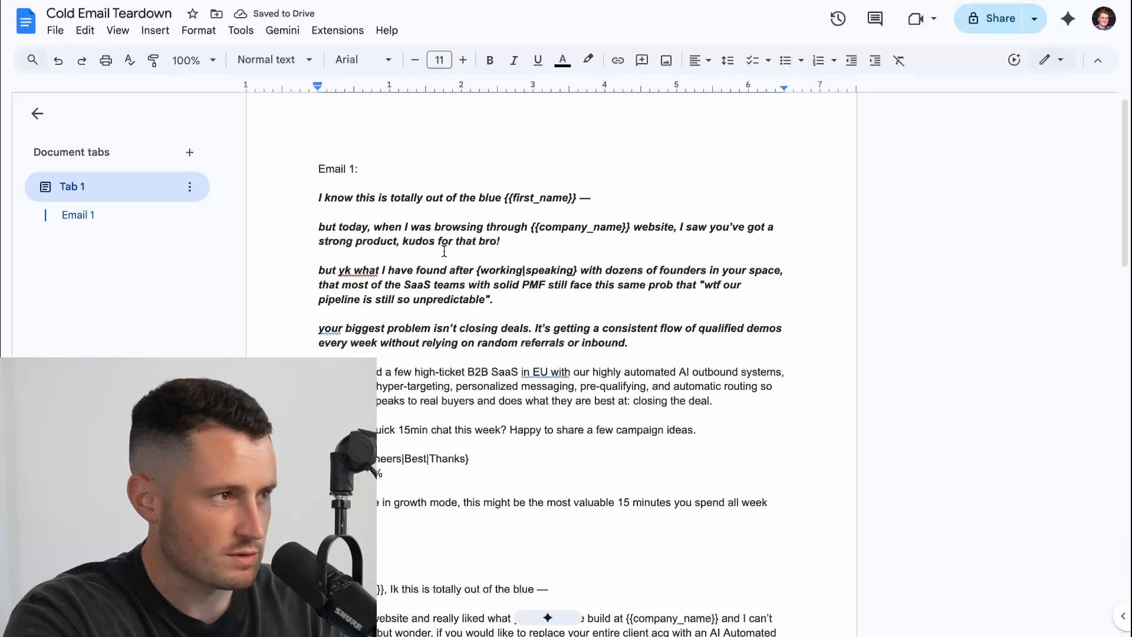
scroll(444, 251, "down", 2)
scroll(338, 148, "up", 1)
left_click_drag(320, 164, 496, 166)
left_click_drag(352, 223, 460, 224)
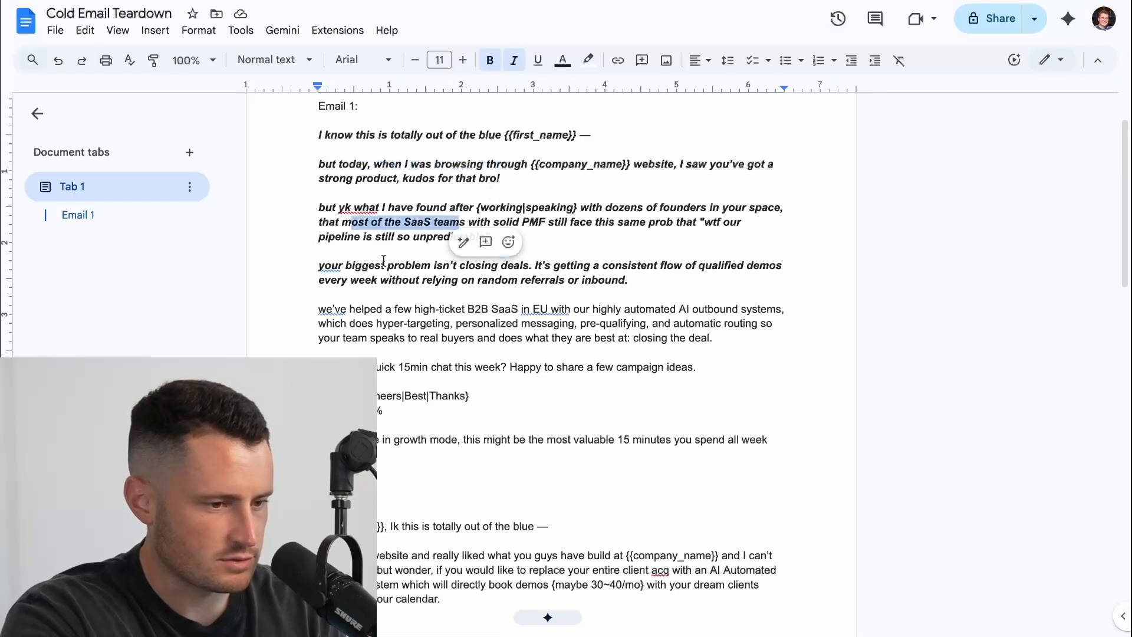
left_click_drag(356, 266, 450, 267)
left_click_drag(355, 323, 461, 325)
left_click(382, 309)
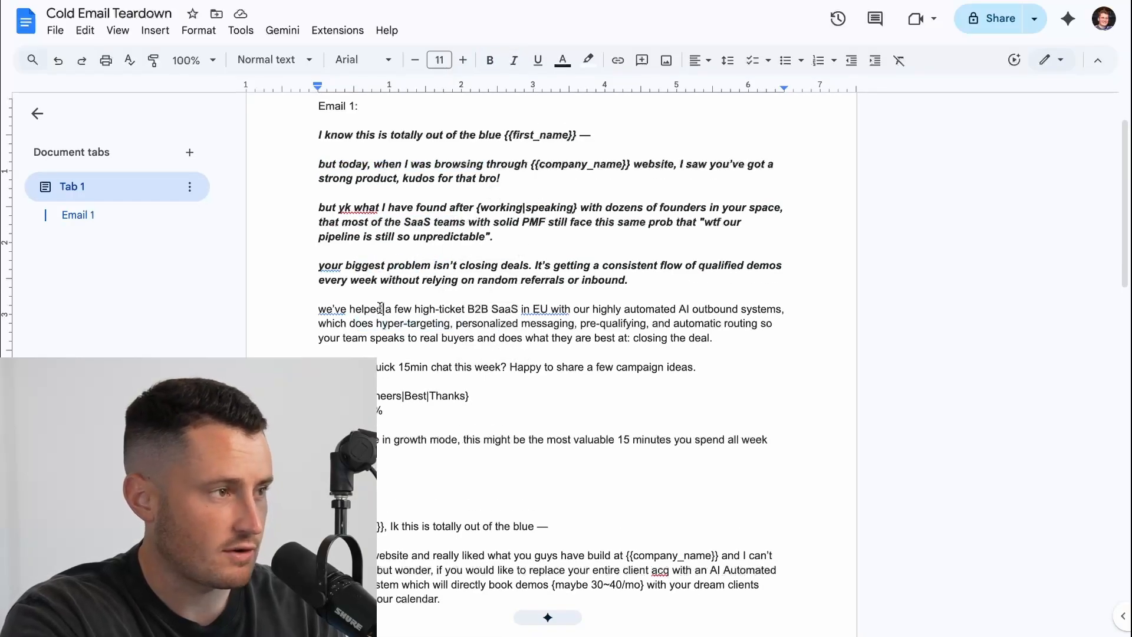
- Add an "Email 1B" heading in Heading 1 style below the new Email 1, with the subject line "SL: 2 things // checking in" under it
scroll(380, 308, "down", 1)
scroll(380, 308, "down", 20)
left_click(380, 308)
key("Return")
key("Return")
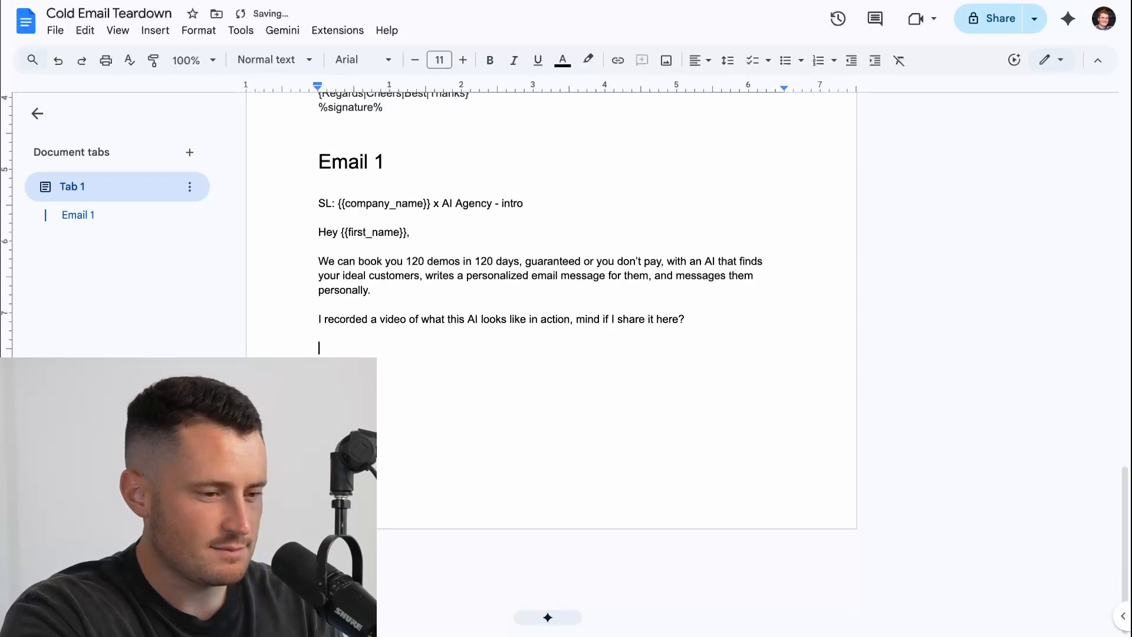
left_click(293, 61)
left_click(289, 246)
type("Email 1b")
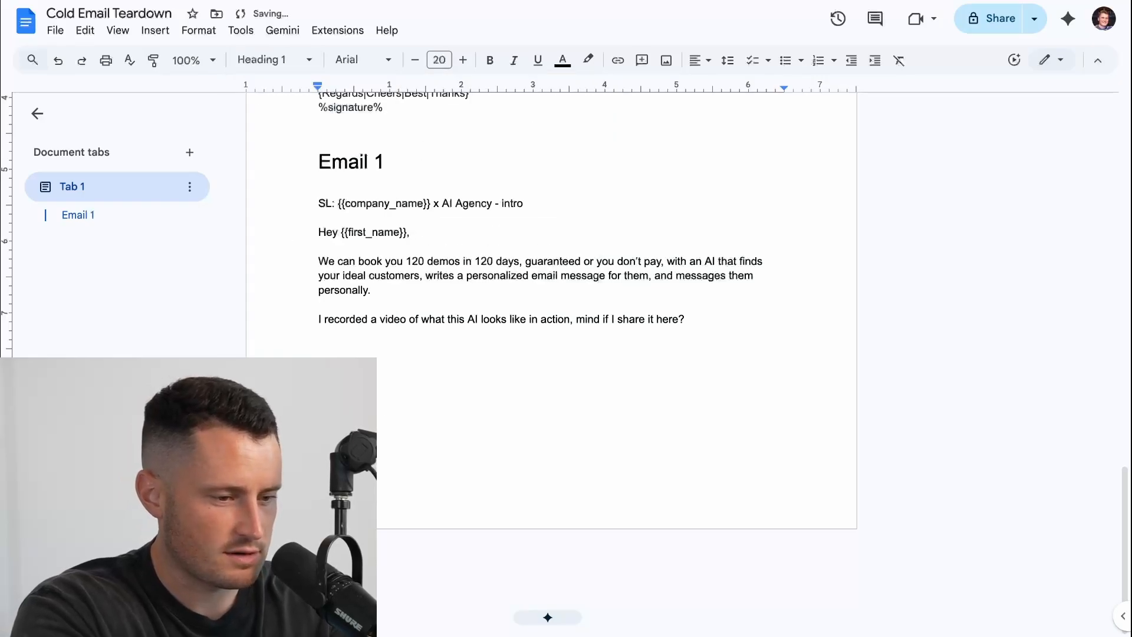
key("BackSpace")
type("B")
key("Return")
type("SL: 2 things // checking in")
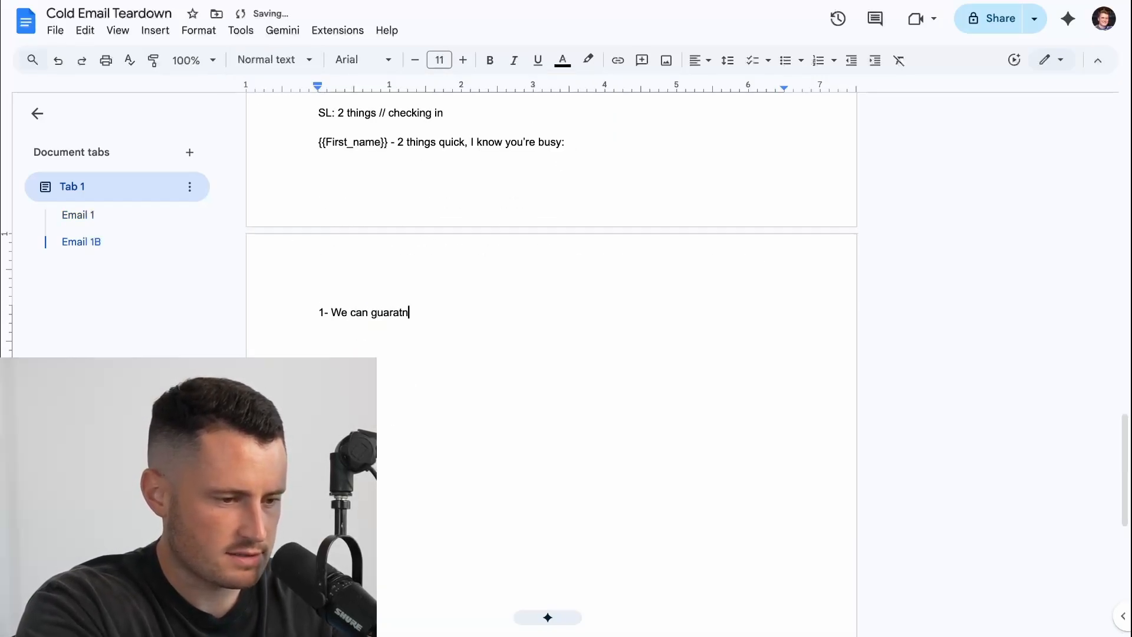
- Add the opener "{{First_name}} - 2 things quick, I know you're busy:" and "1- We can guarantee you 120 booked sales in 120 days with an AI Outbound System."
type("ee you 120 booked sales i")
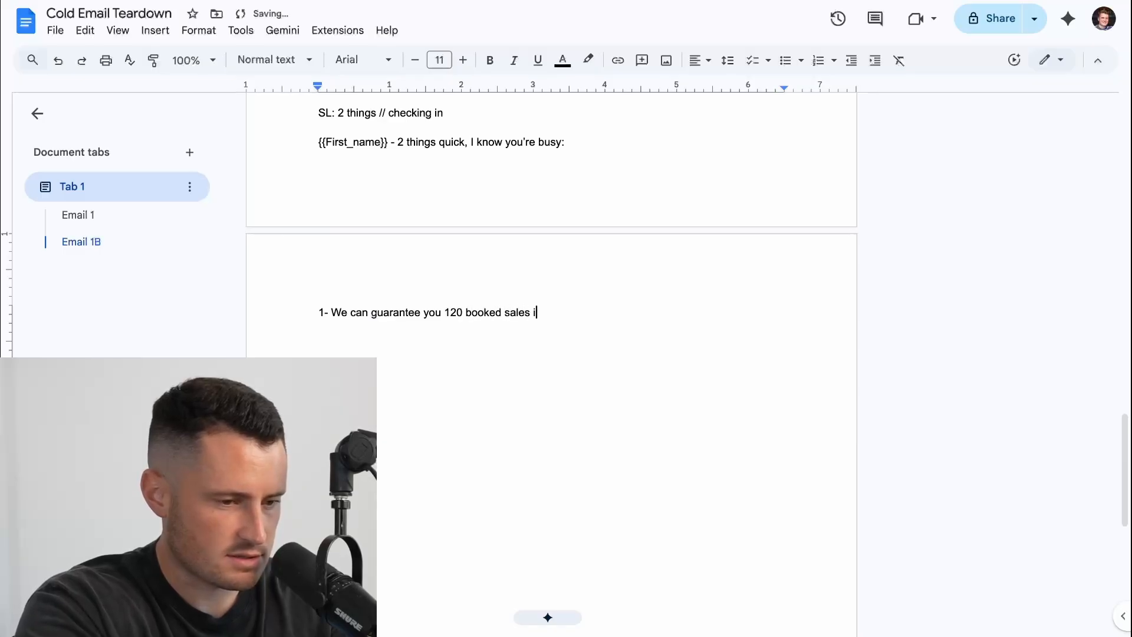
type("n 120 days with an AI")
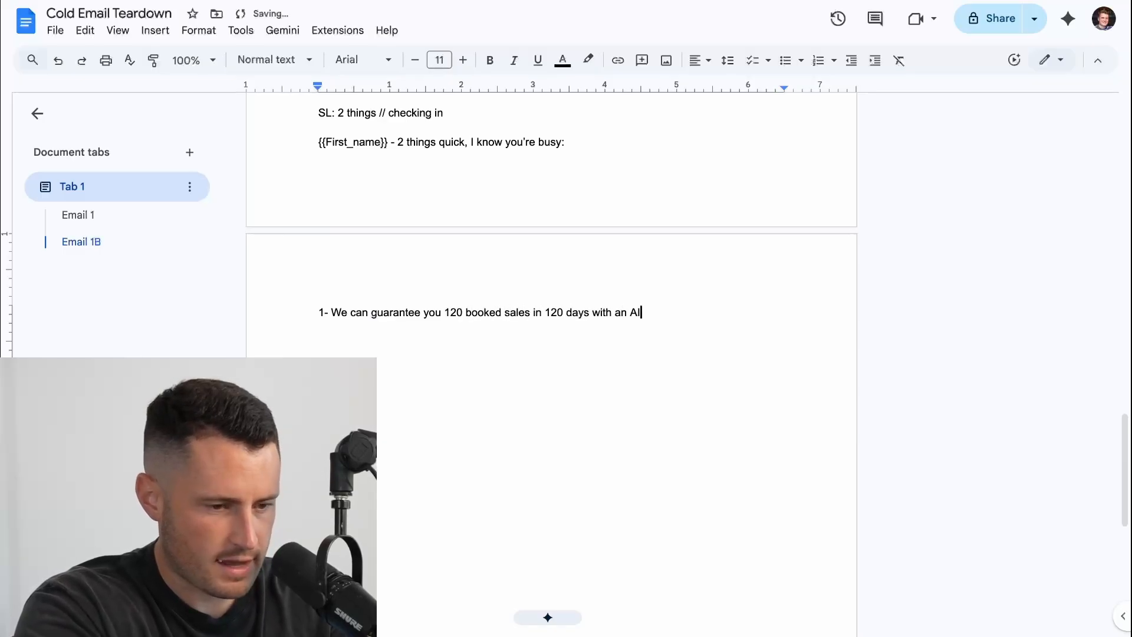
scroll(374, 277, "up", 20)
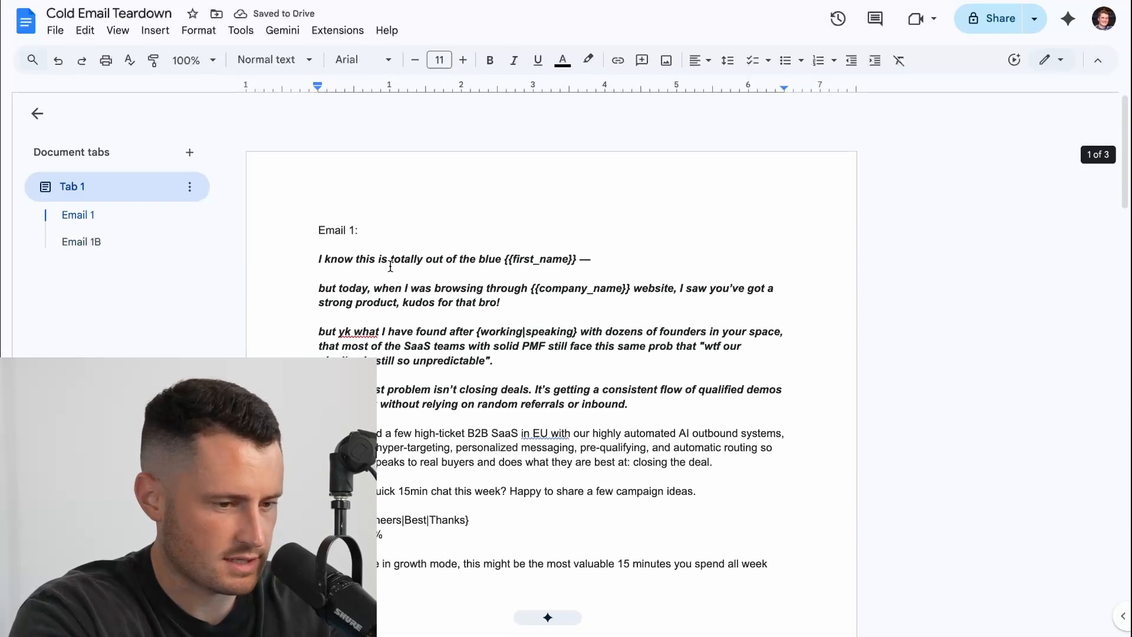
scroll(448, 304, "down", 2)
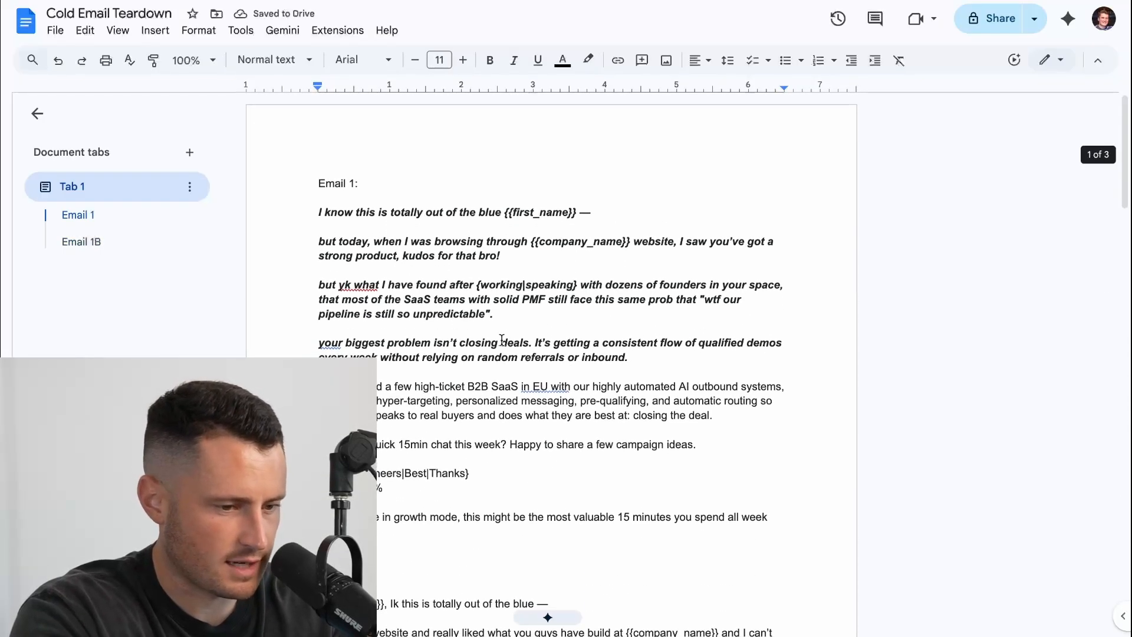
double_click(820, 294)
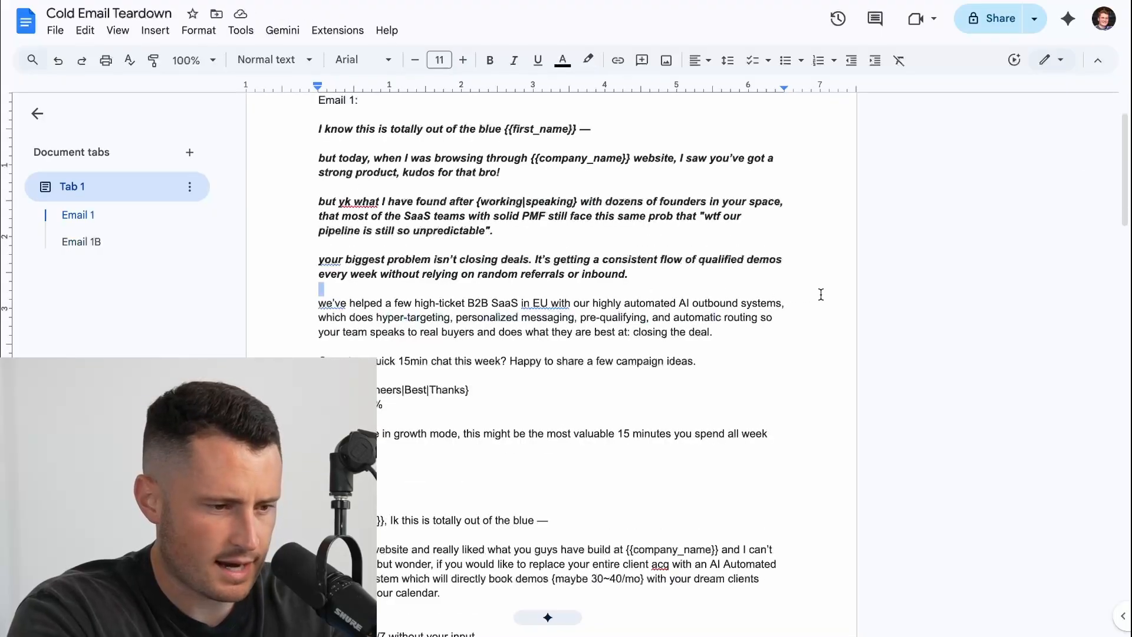
scroll(598, 304, "down", 15)
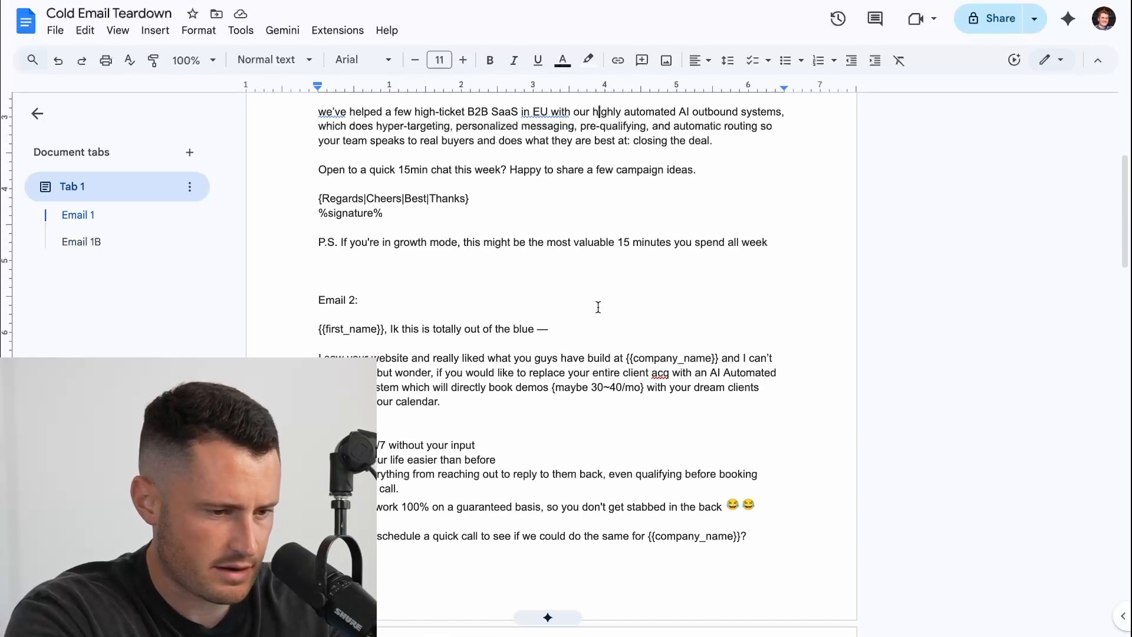
scroll(643, 189, "up", 6)
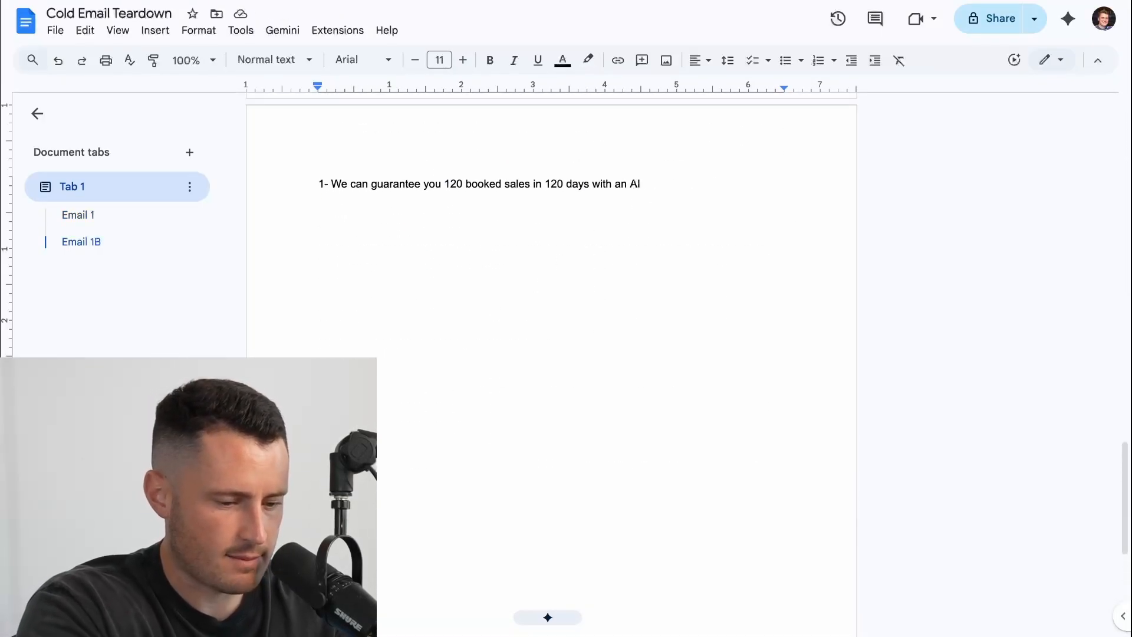
type("Outbound System.")
- Add the second point "2- Our AI will find your ideal customers, personalize a message for them, and reach out on your behalf."
key("Return")
type("2- Our AI will fin")
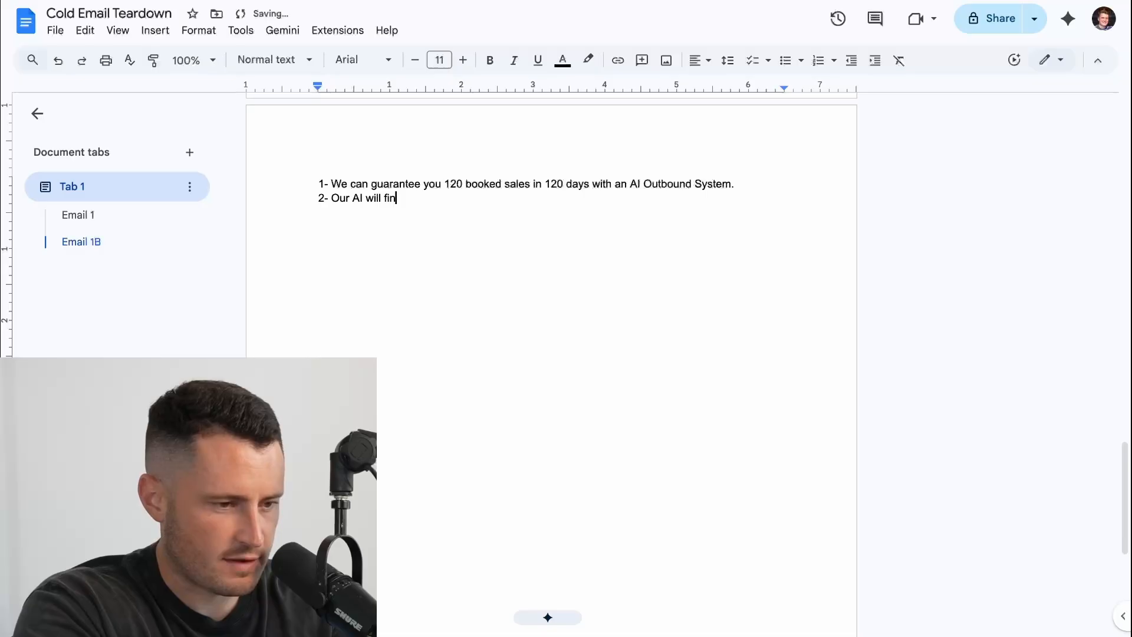
type("d your ideal customers, persownalzie")
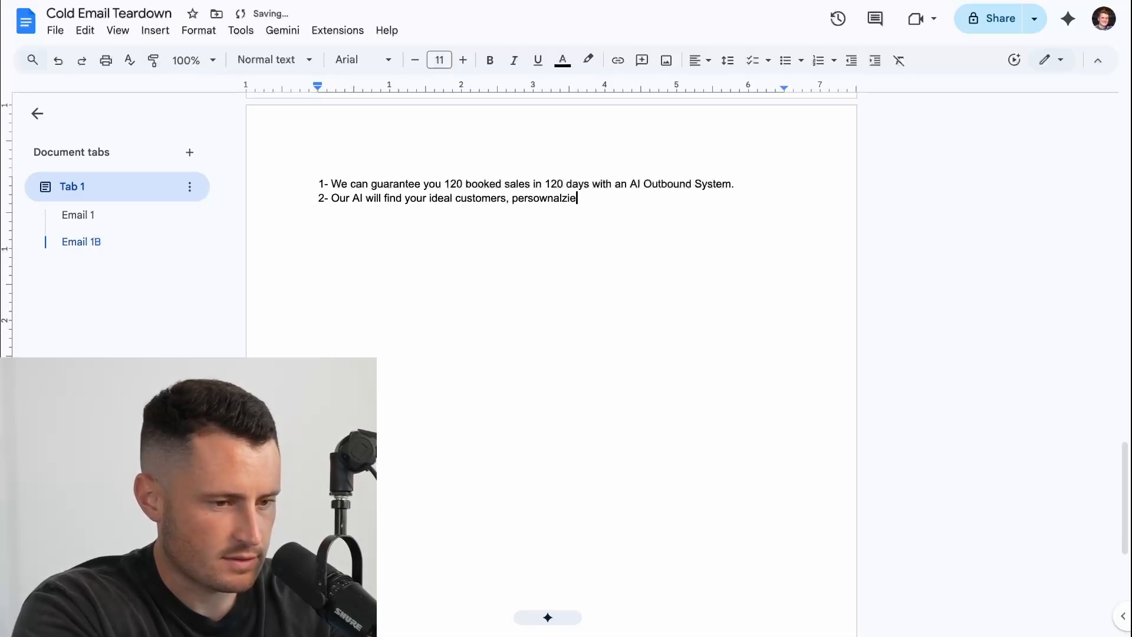
type(" a message for them, and reache")
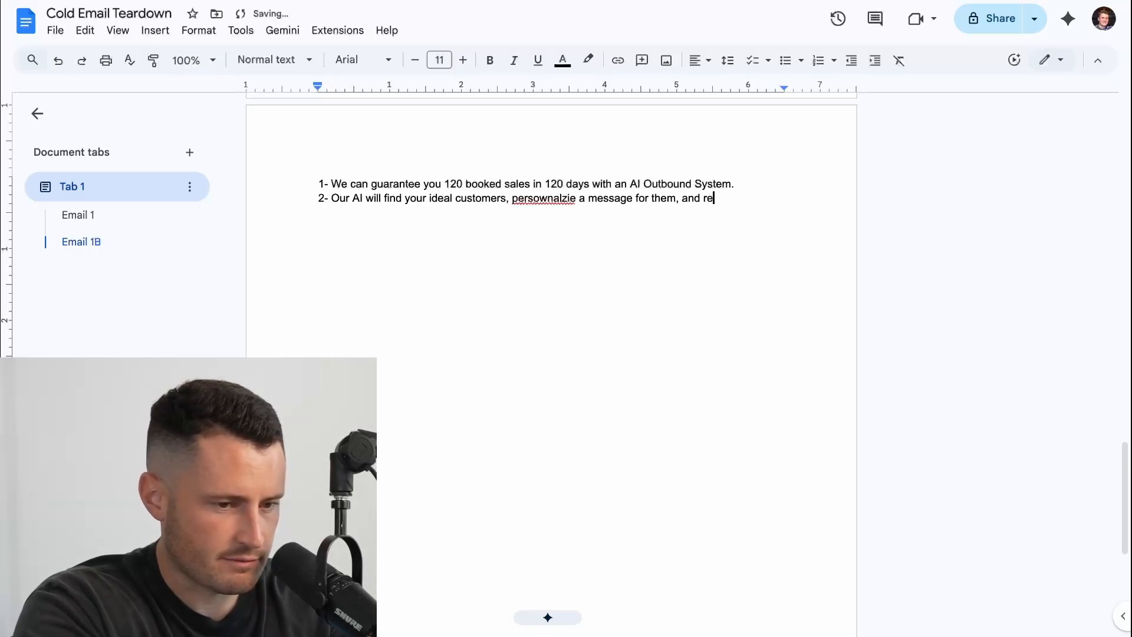
key("BackSpace")
type("out on your behalf.")
- Close Email 1B with the question "Mind if I share a quick video of this AI in action?" after a blank line
key("Return")
key("Return")
type("Mind if I share a v")
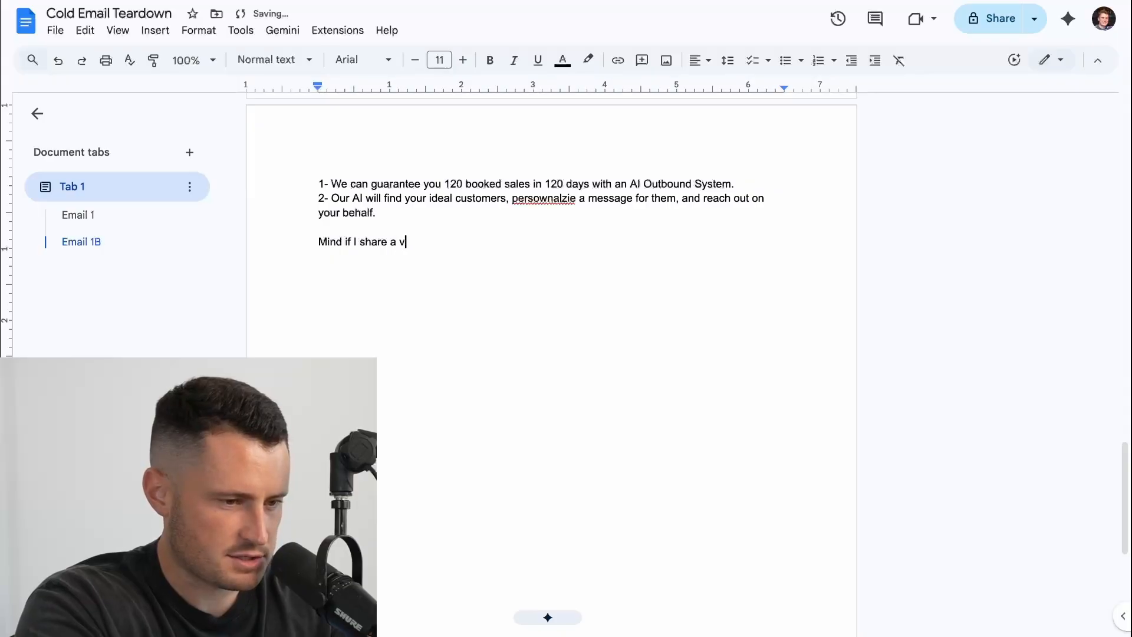
key("BackSpace")
type("quick video of the ")
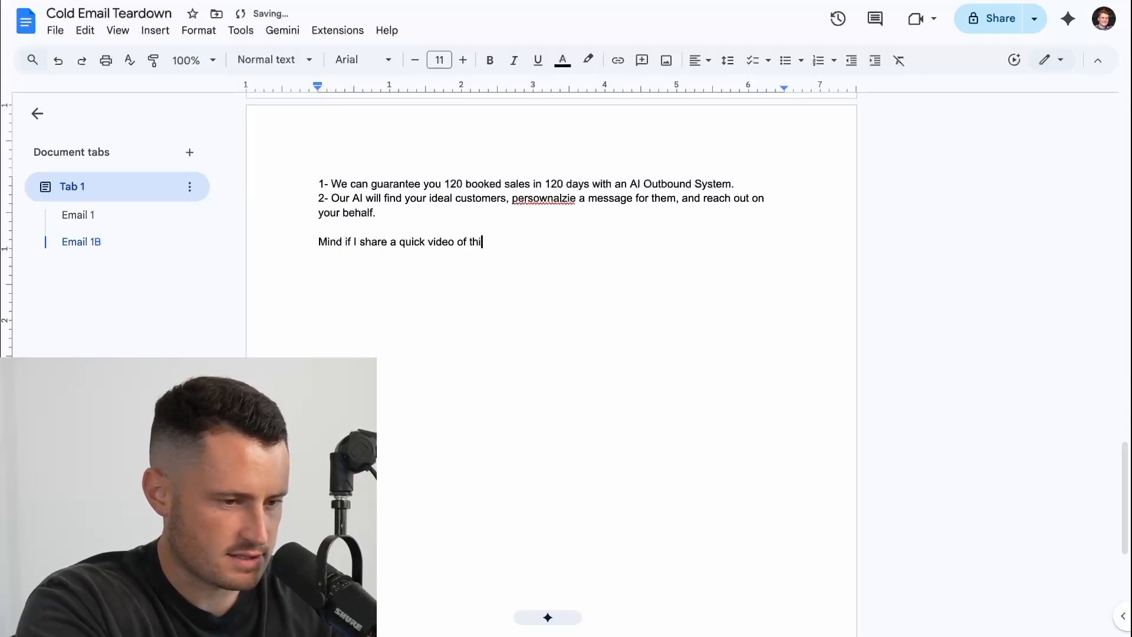
type(" AI in action?")
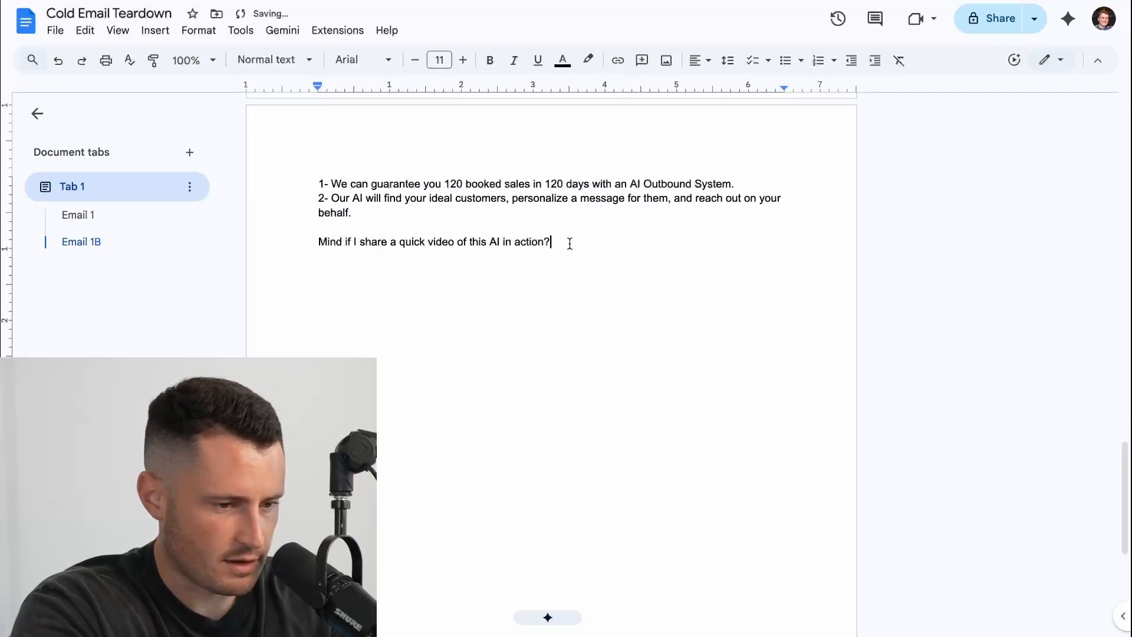
- Add an "Email 2" heading in Heading 1 style below Email 1B's closing question
key("Return")
key("Return")
scroll(308, 195, "down", 2)
scroll(308, 196, "down", 1)
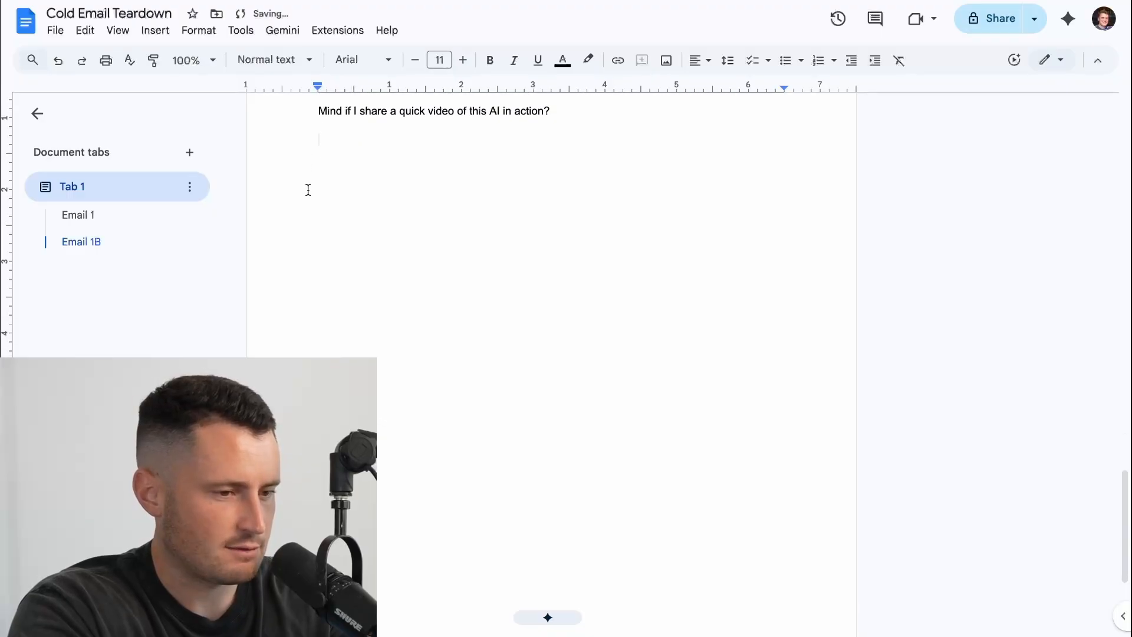
key("ctrl+alt+1")
type("Email 2")
key("Return")
- Begin the body of Email 2 with "We can guarantee you 120 meetings in 120 days"
scroll(566, 236, "down", 1)
type("We can guarantee you 12")
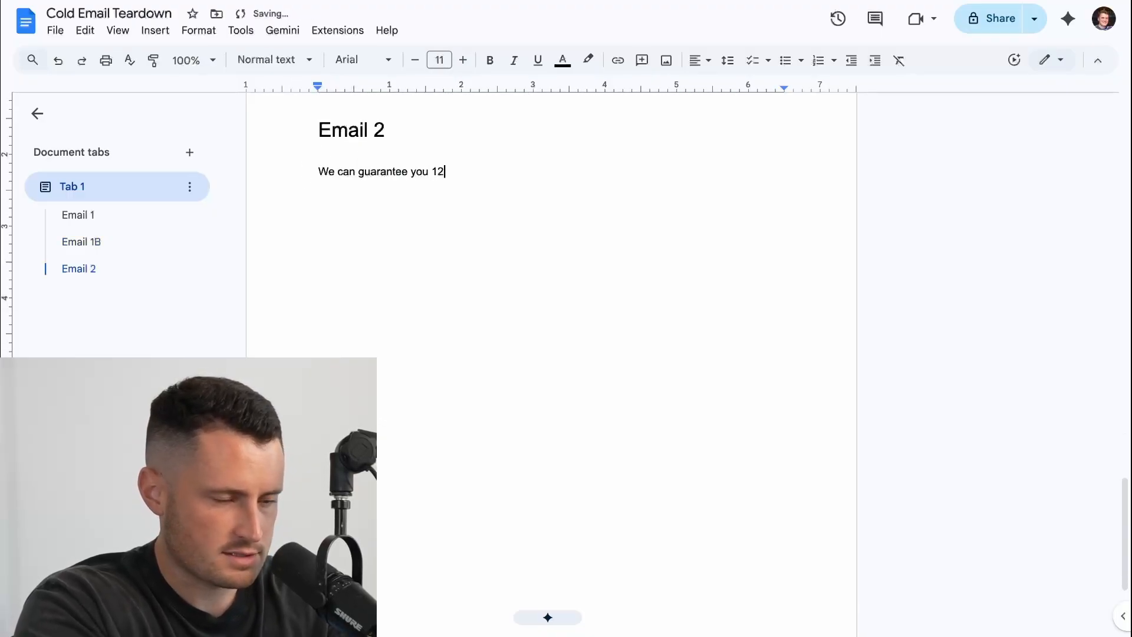
type("0 meetings in 120 days")
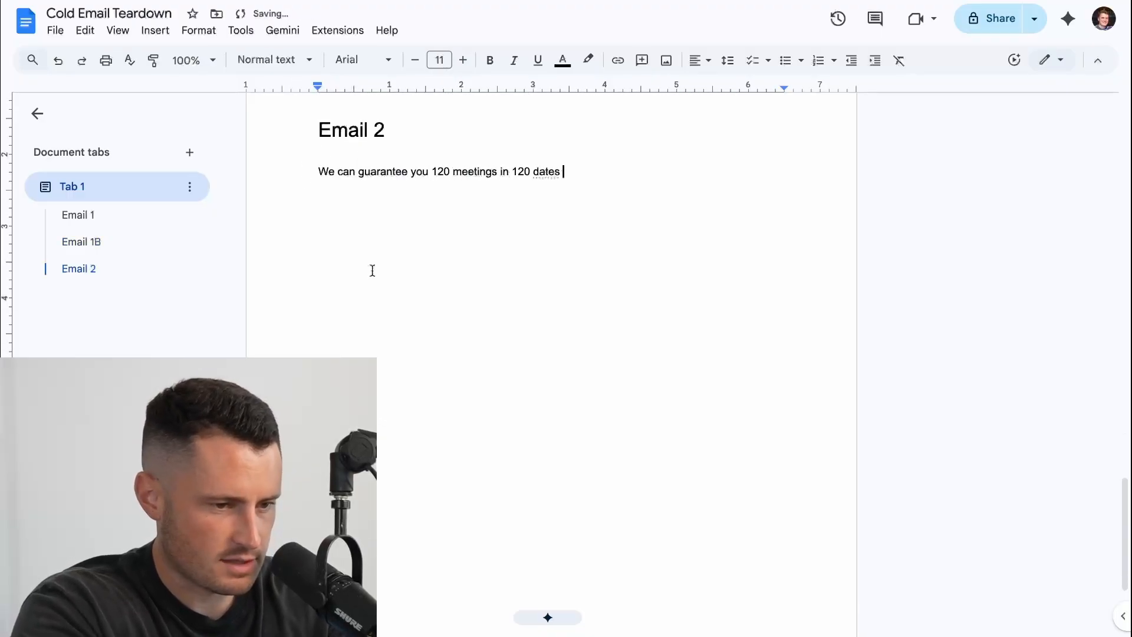
- Check the submitted email for its offer wording and continue the Email 2 sentence with "by having an AI identify your ideal client"
scroll(472, 369, "up", 10)
scroll(472, 370, "down", 6)
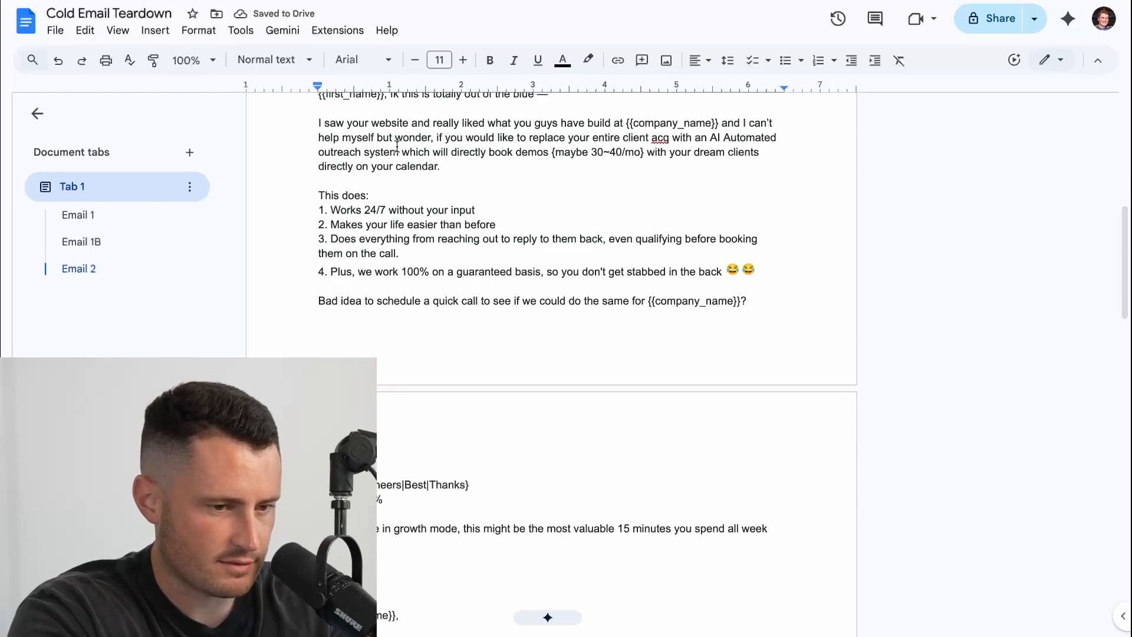
left_click_drag(319, 323, 645, 322)
scroll(645, 322, "down", 4)
scroll(645, 321, "down", 2)
key("ctrl+z")
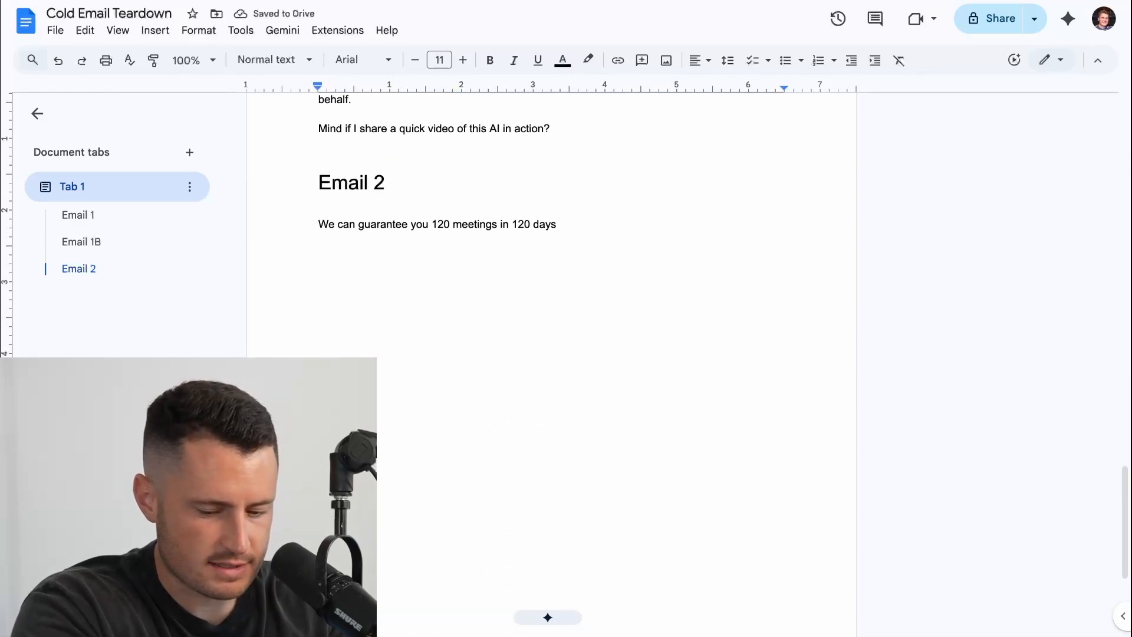
type("by having an AI")
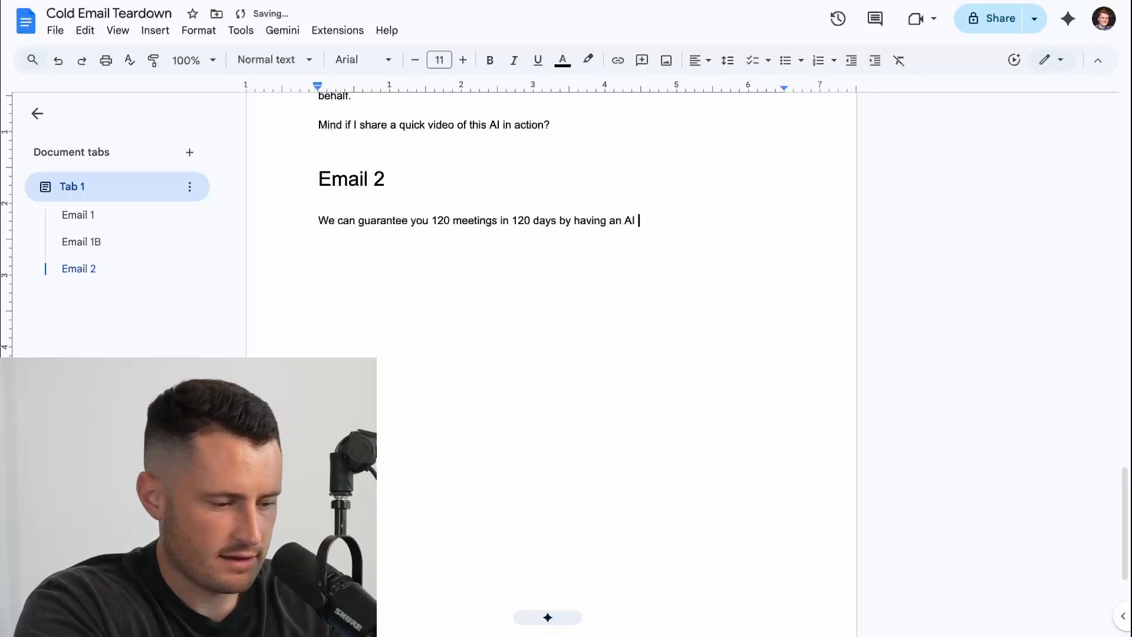
type(" identify your ideal client")
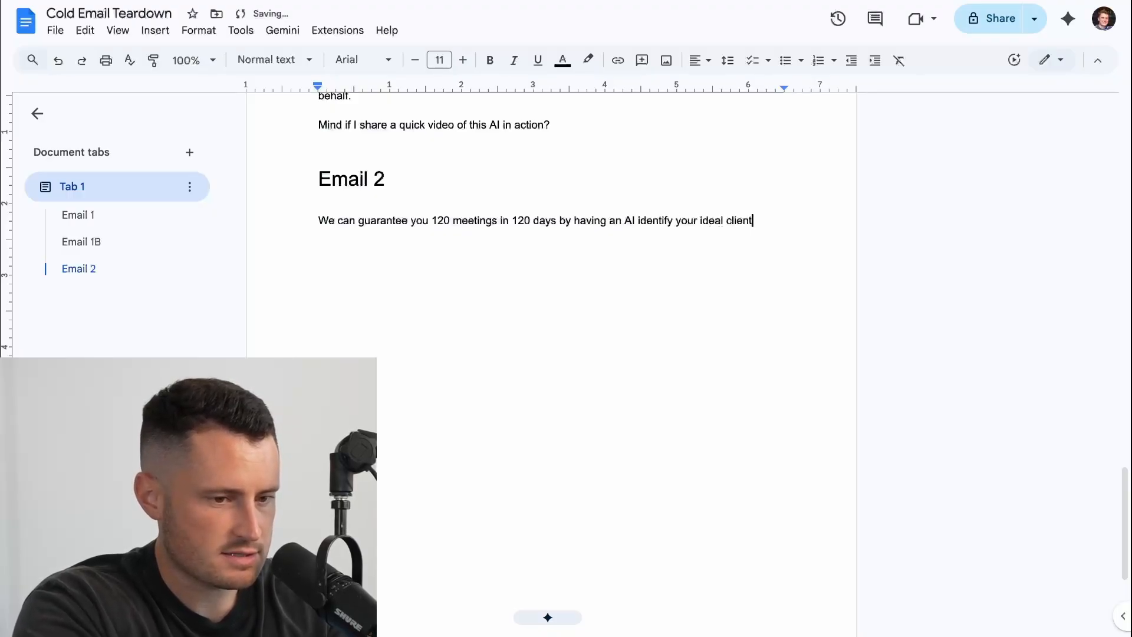
- Make it "clients" and finish the sentence with "message them with a unique personalized script, and pass the warm leads to you."
type("s, message them with a uni")
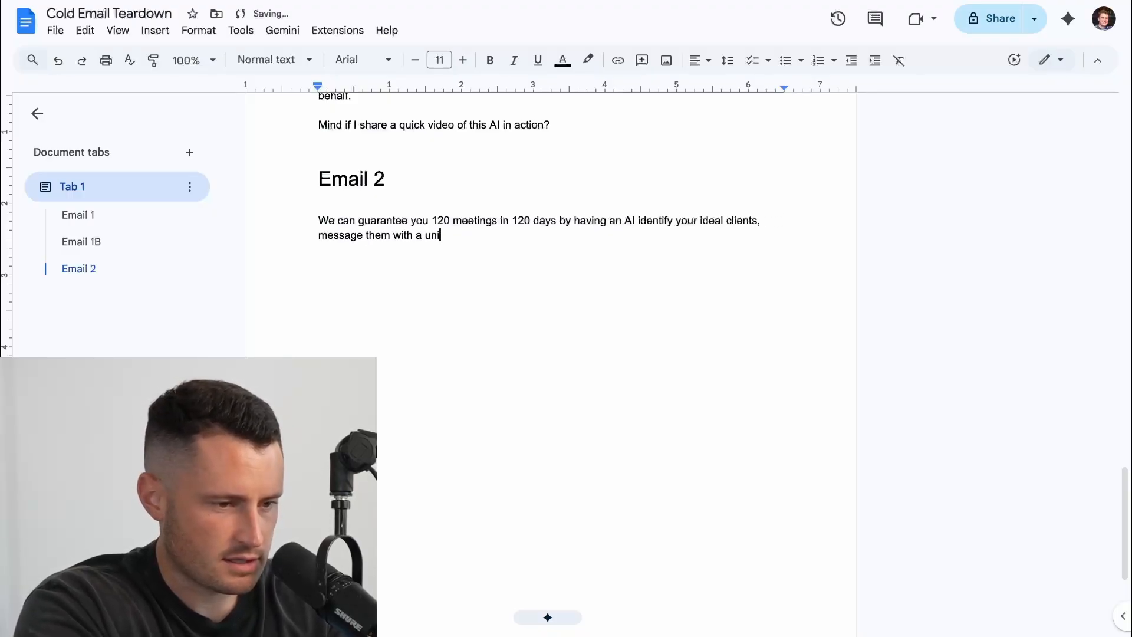
type("que personalize")
type("d script, and pas")
key("BackSpace")
key("BackSpace")
type("script, and pass the warm lead")
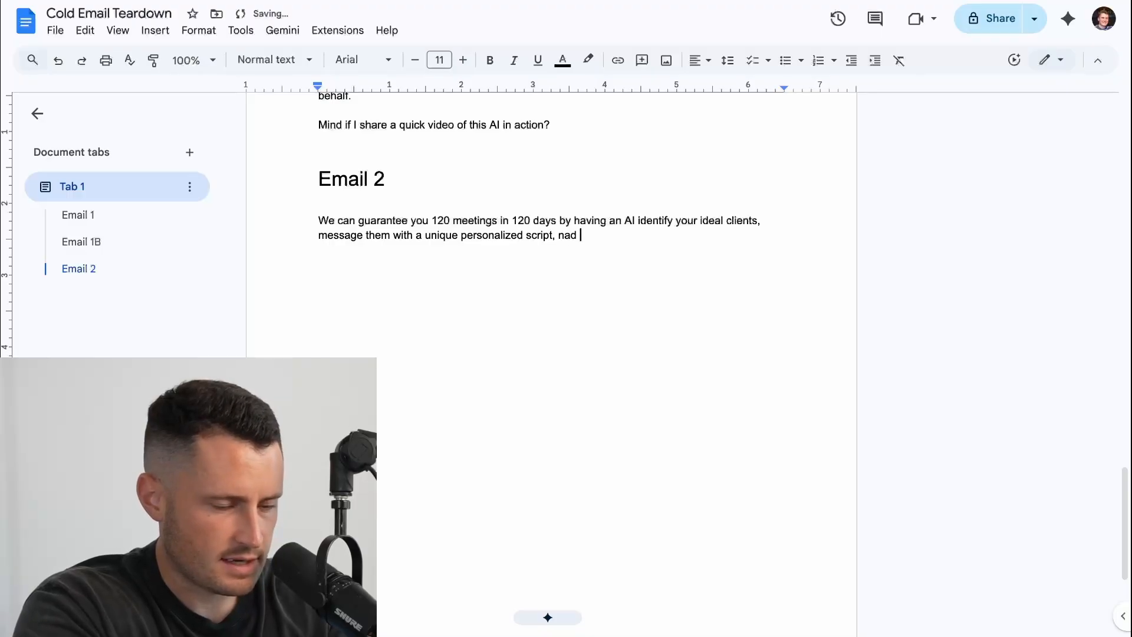
key("BackSpace")
type("s to you.")
key("Return")
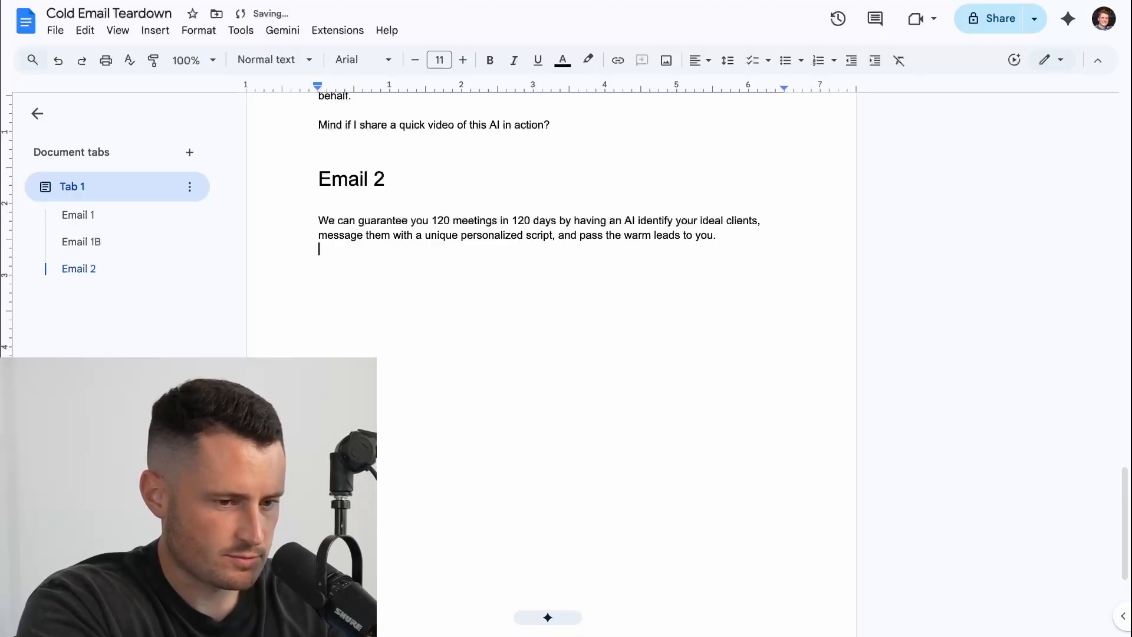
- Start Email 3 in normal text with "I recorded a video explaining how our AI Outreach Assistant can book you 120 meetings in 120 days,"
scroll(399, 387, "down", 1)
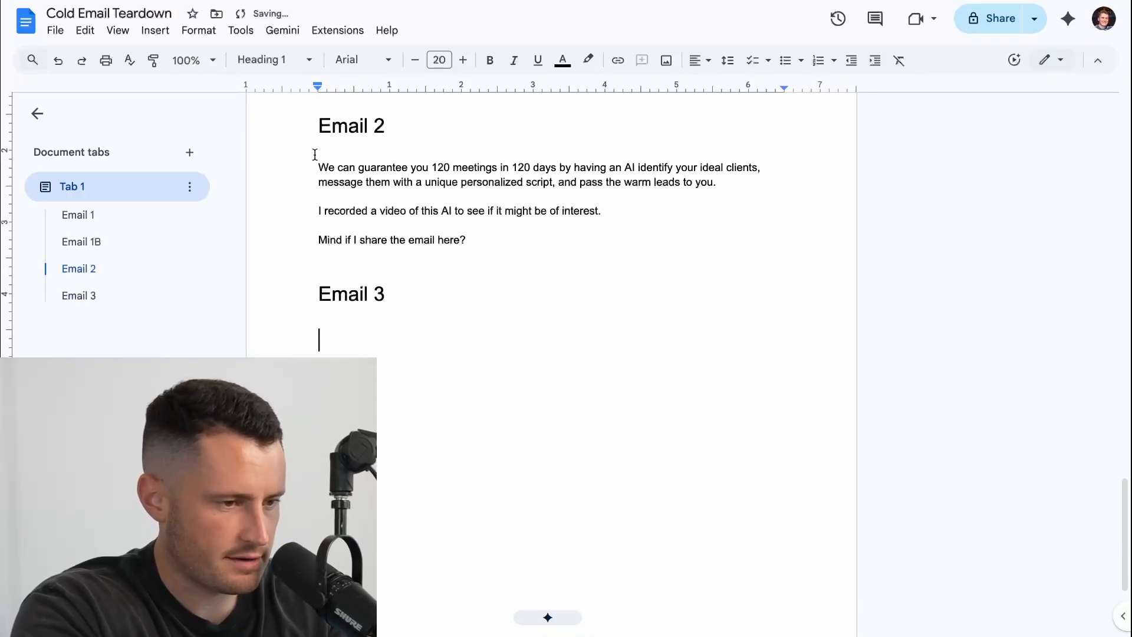
type("I recorde")
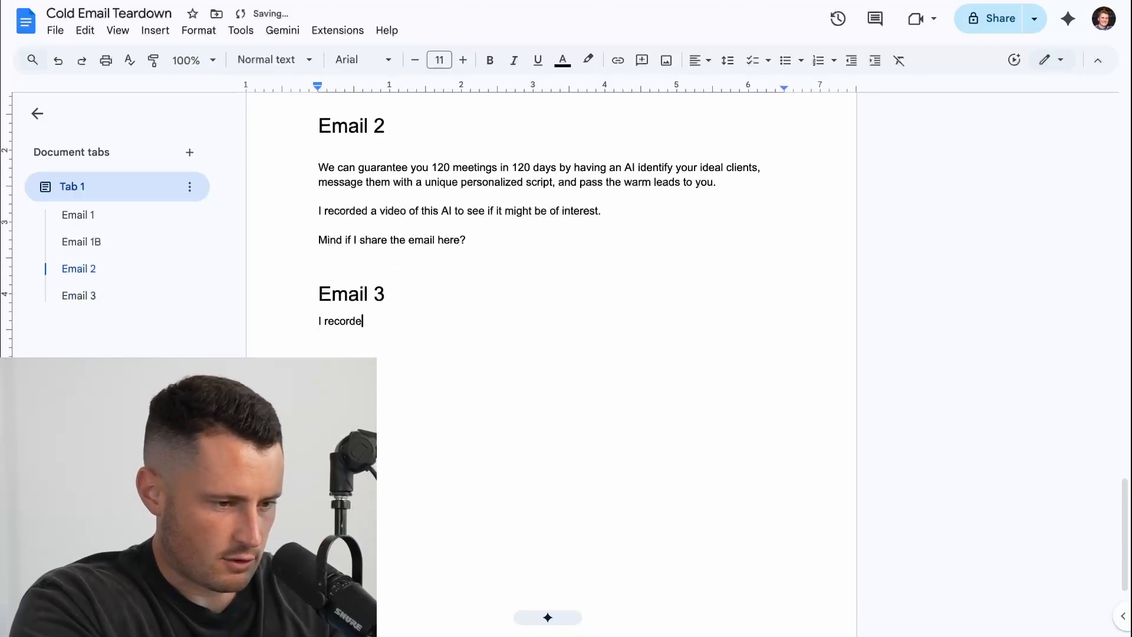
type("d a video explaining how our AI ")
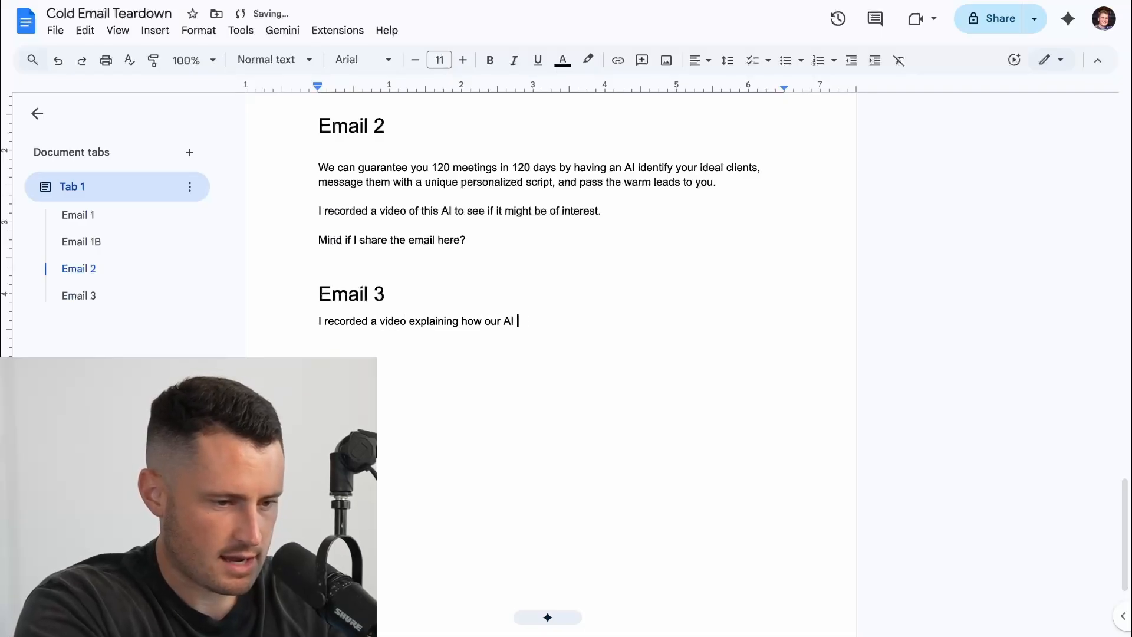
type("Outreach Assistnat can book ")
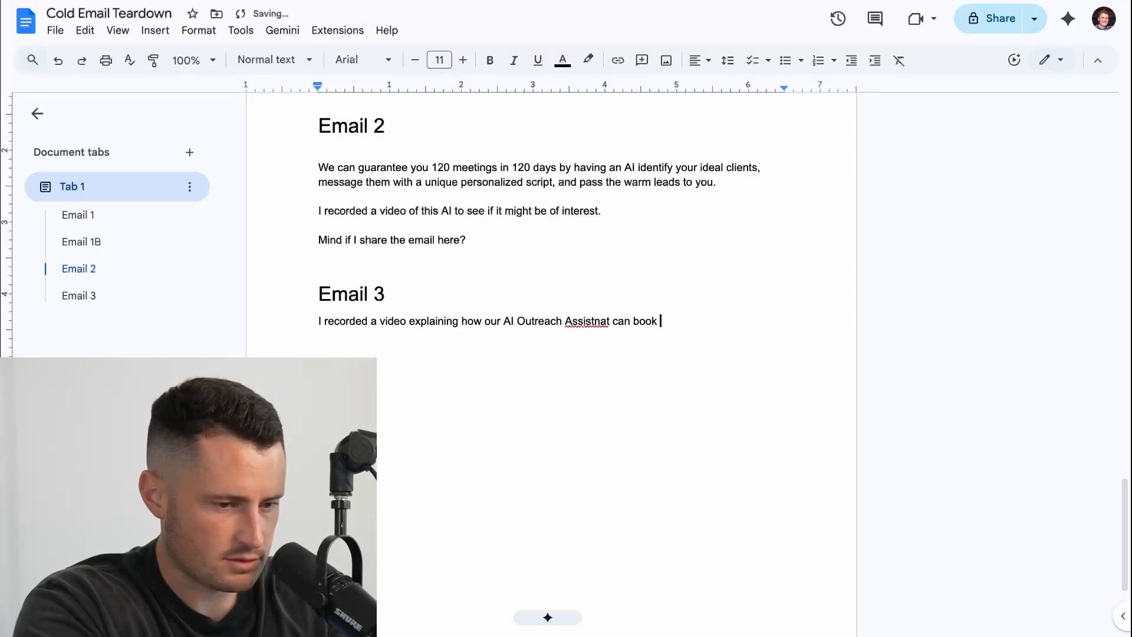
type("you 120 meetings in 120 days, ")
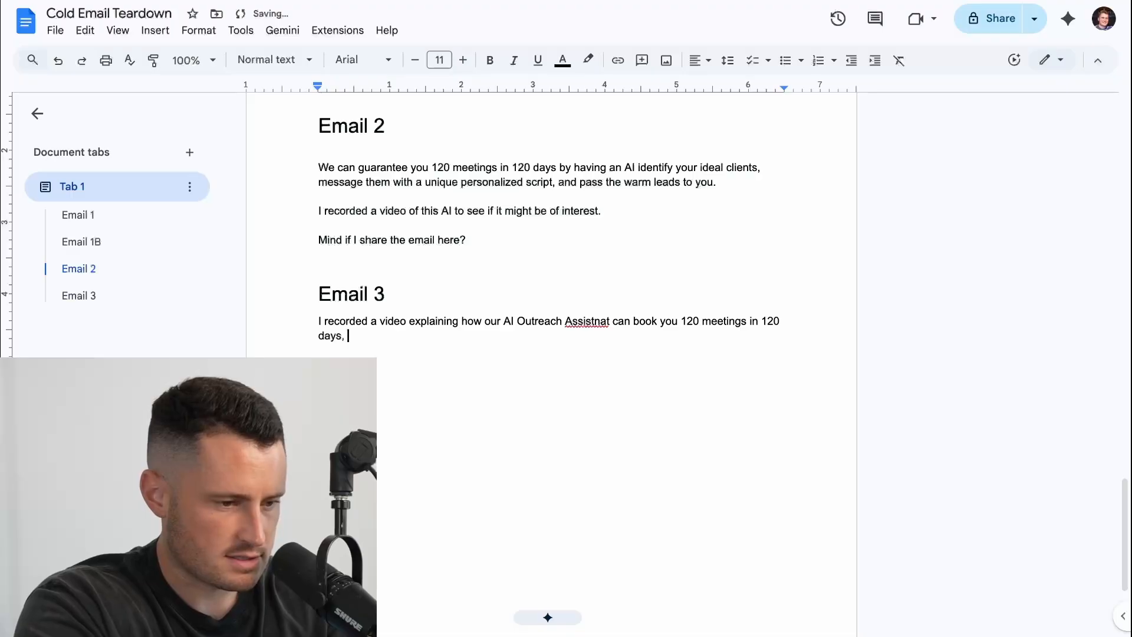
- Complete Email 3's sentence with "guaranteed, by doing personalized outreach to your ideal customers." and correct its misspelled words
type("guaranteed, by doing personalizdd ou")
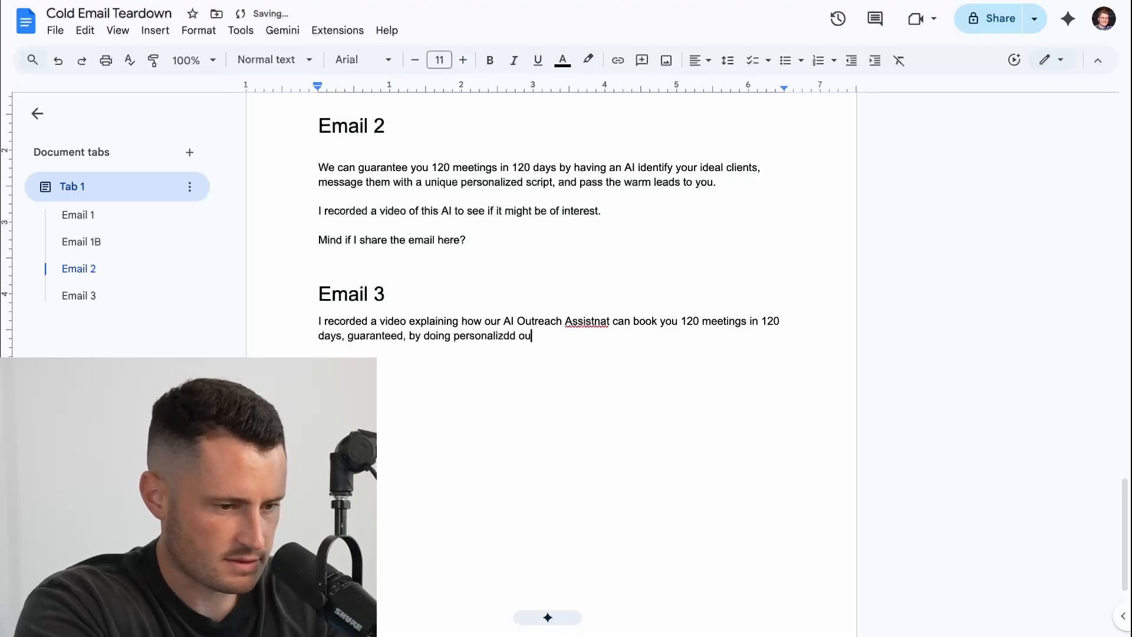
type("treach to your ideal cusgtomers.")
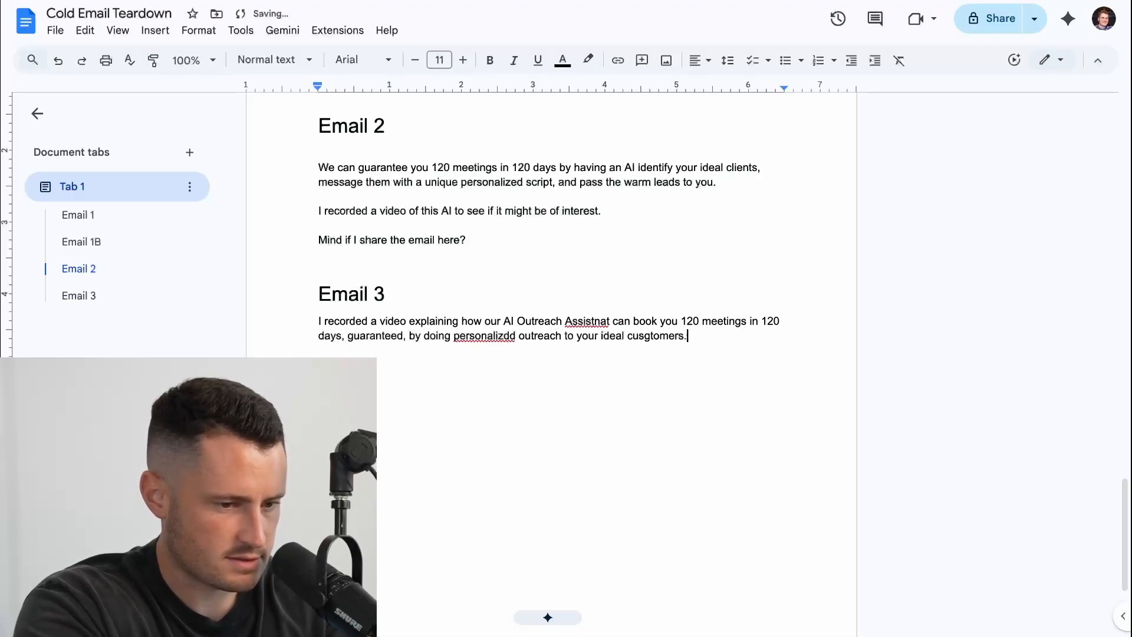
left_click(586, 321)
left_click(595, 300)
- Close Email 3 with the question "Mind if I share the video here?" after a blank line
type("Mind if I share the video")
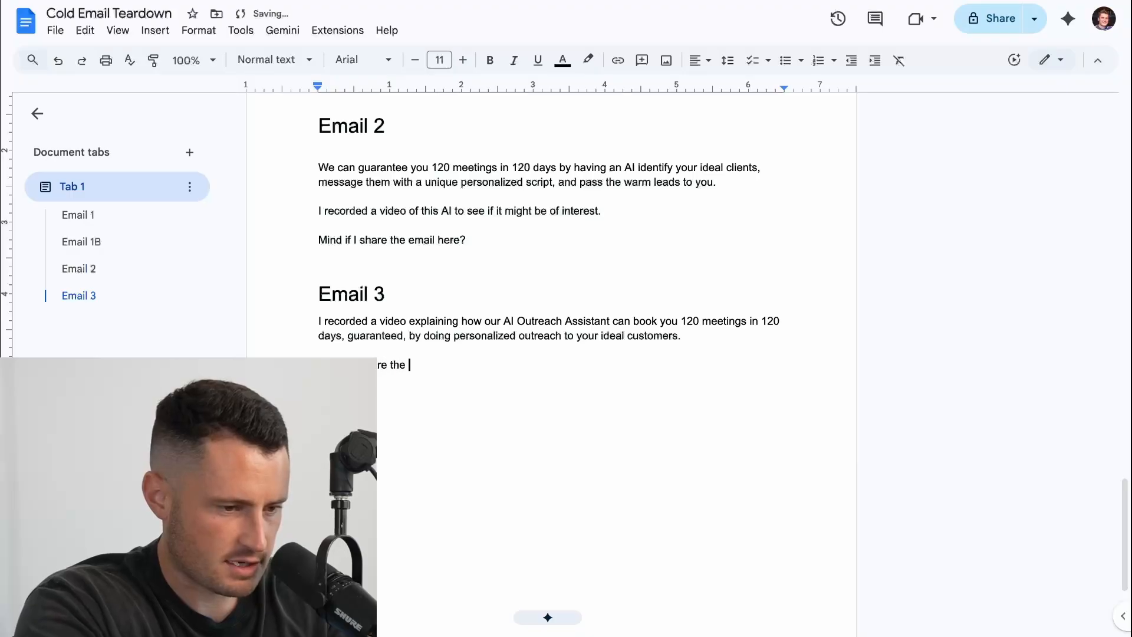
type(" here?")
scroll(510, 376, "down", 2)
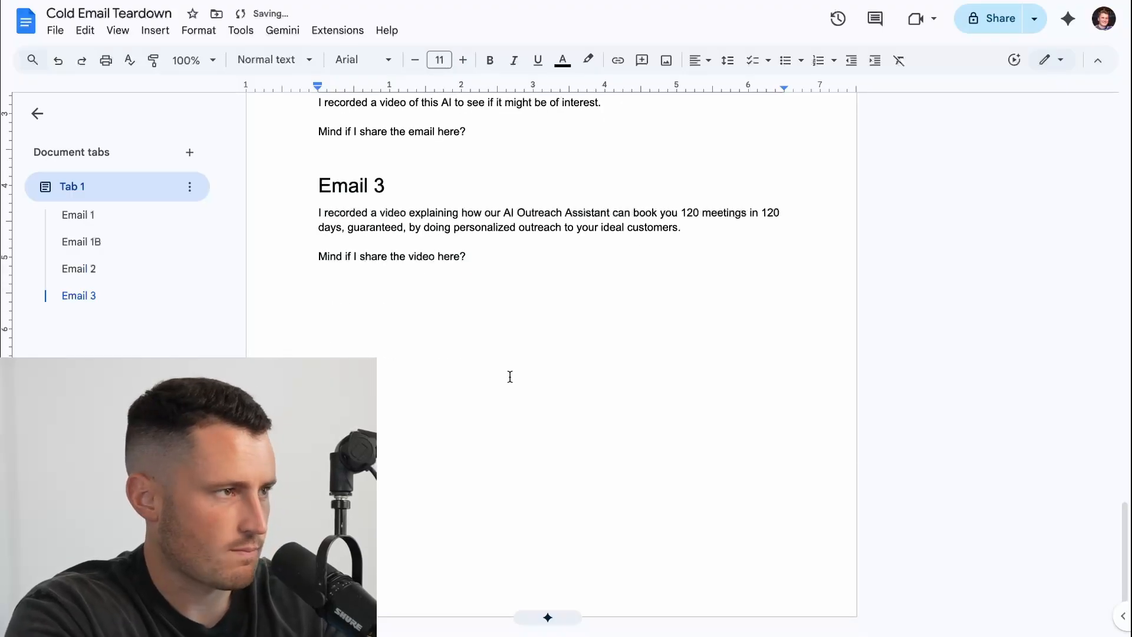